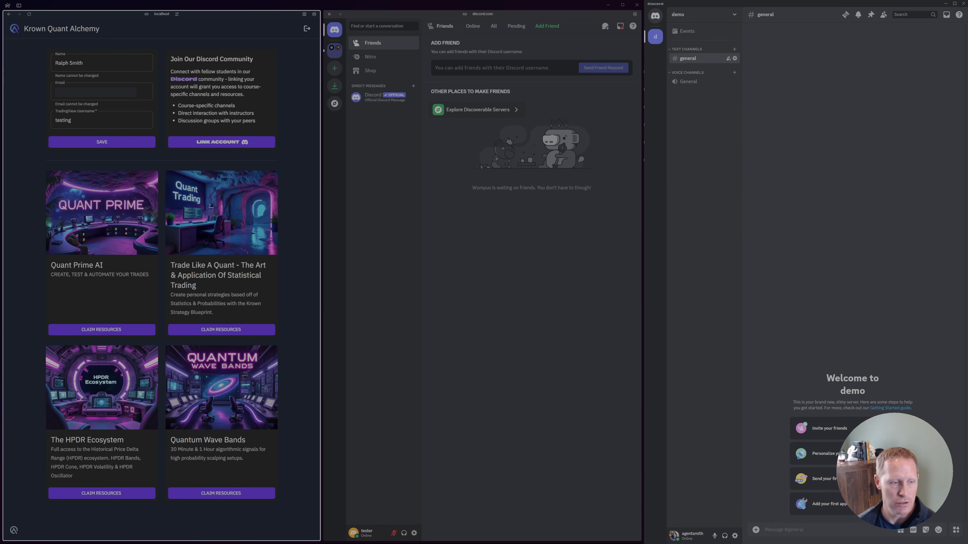
- Return to the applications list in the portal and open the demo app's General Information page
{"action": "key", "text": "alt+Tab"}
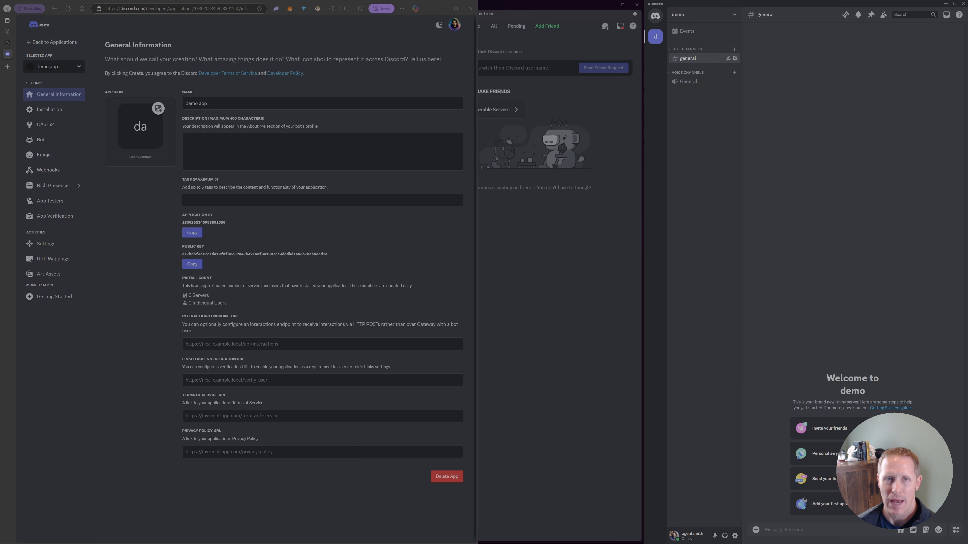
{"action": "left_click", "coordinate": [30, 43]}
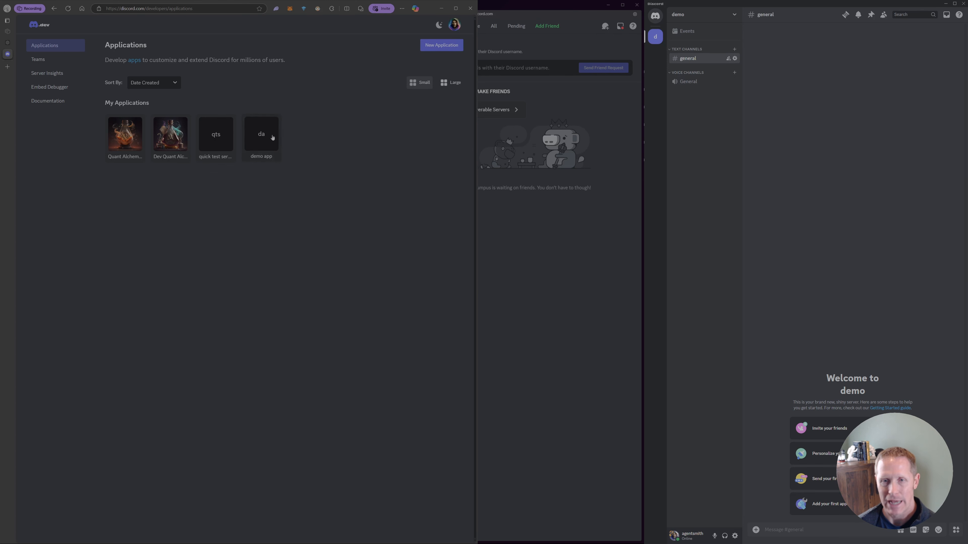
{"action": "left_click", "coordinate": [262, 137]}
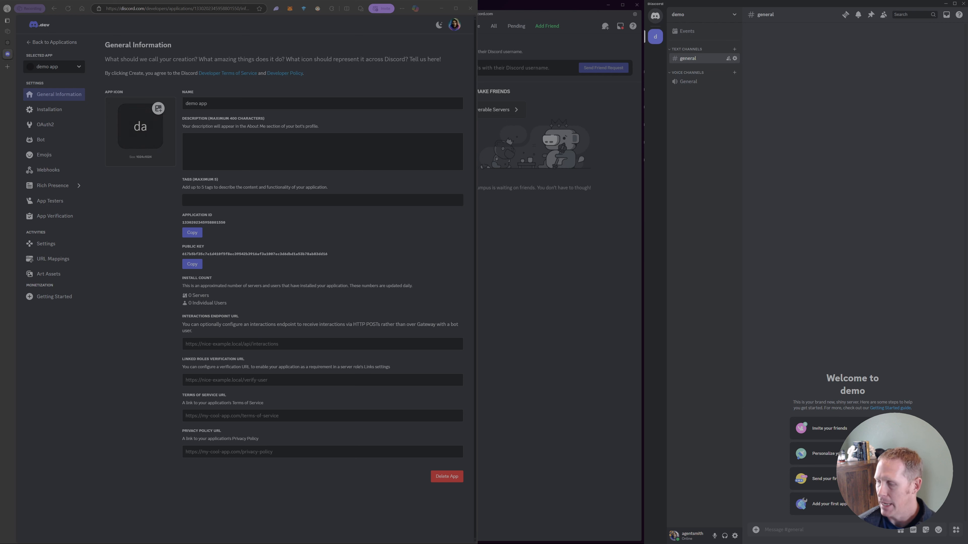
- Turn on Show Members In Channel List for the demo server and check the members list
{"action": "right_click", "coordinate": [655, 37]}
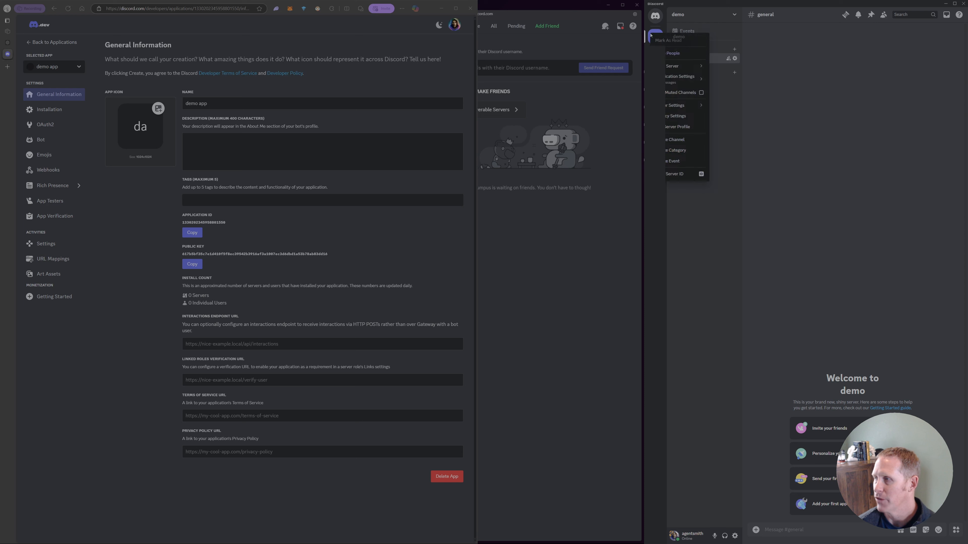
{"action": "left_click", "coordinate": [811, 70]}
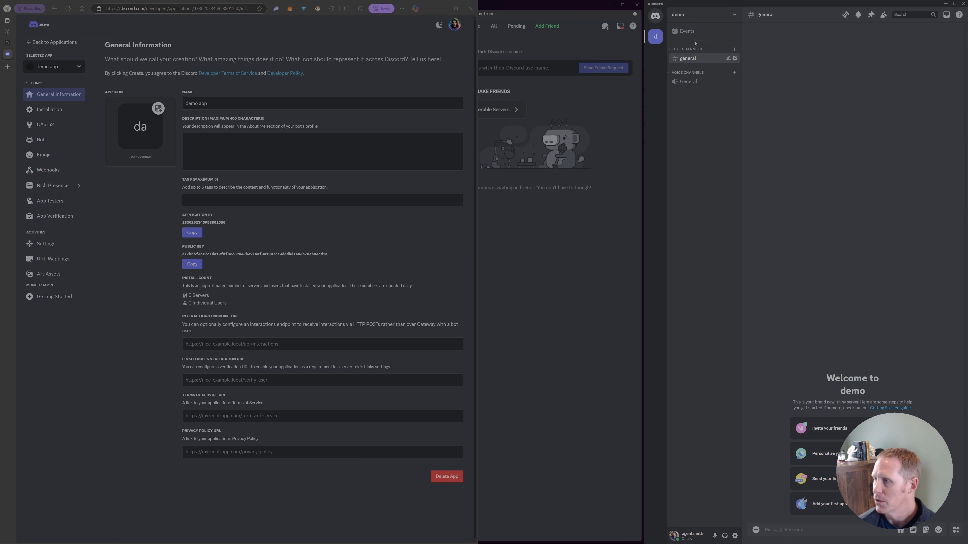
{"action": "right_click", "coordinate": [656, 37]}
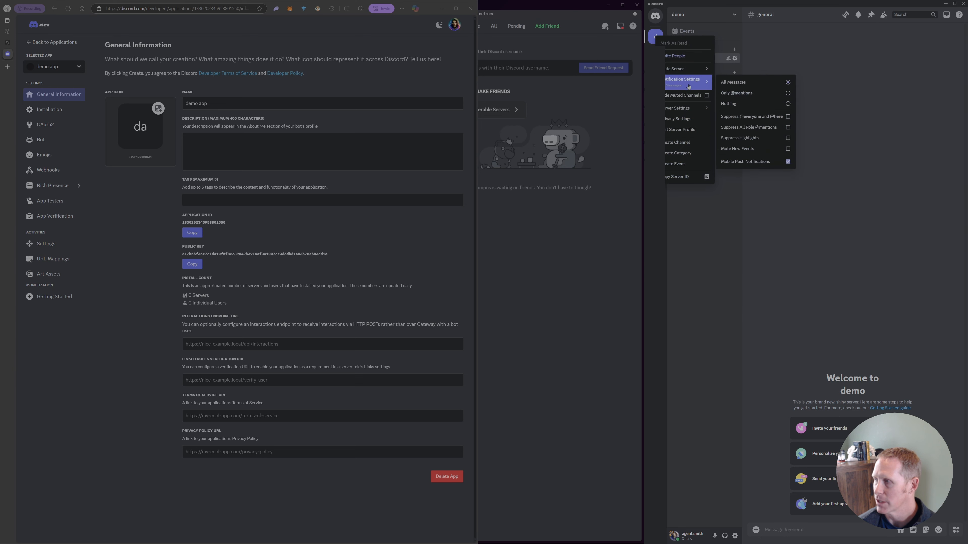
{"action": "mouse_move", "coordinate": [688, 108]}
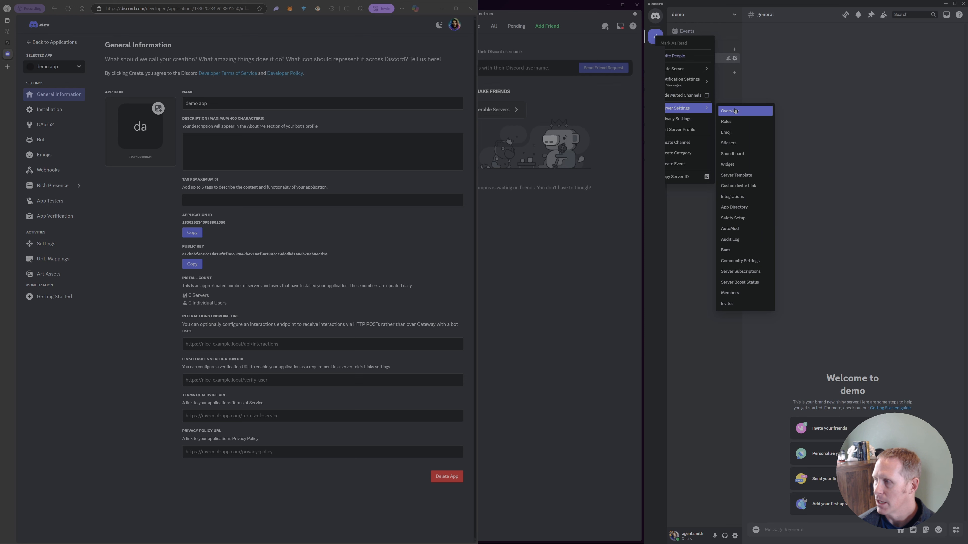
{"action": "left_click", "coordinate": [731, 293]}
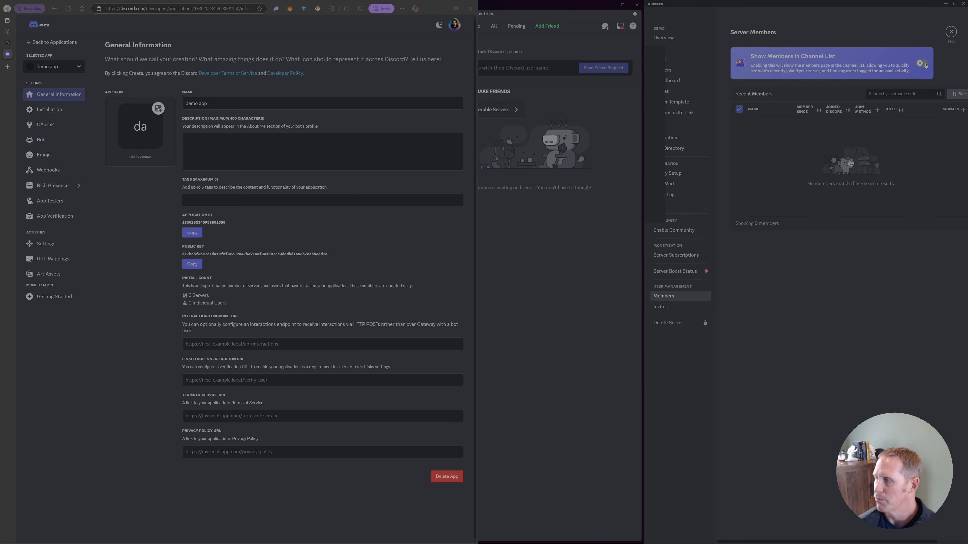
{"action": "left_click", "coordinate": [923, 64]}
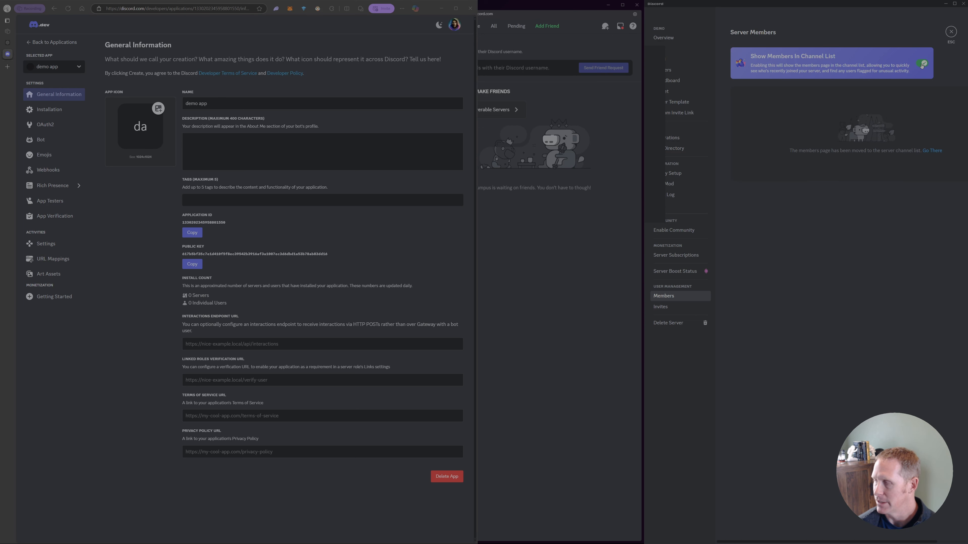
{"action": "left_click", "coordinate": [950, 32]}
{"action": "left_click", "coordinate": [689, 42]}
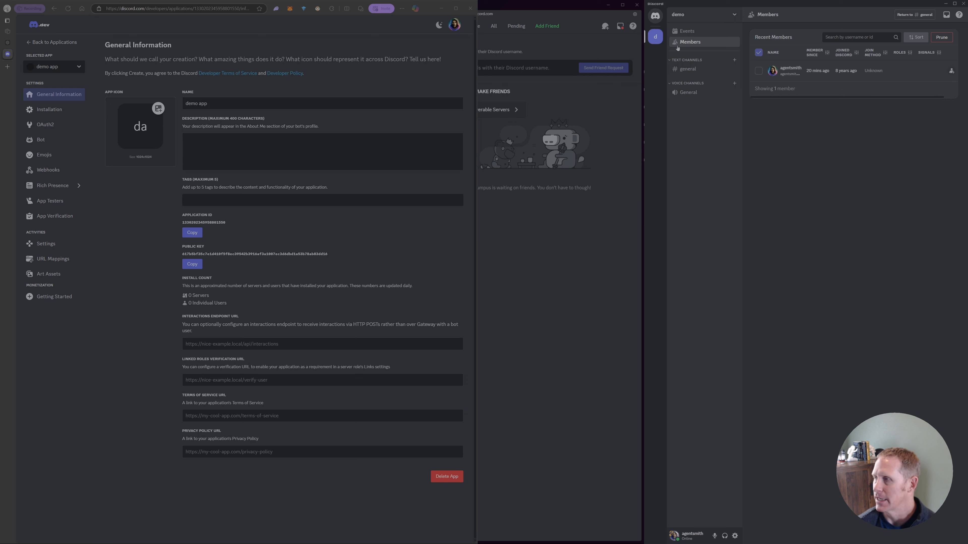
{"action": "left_click", "coordinate": [658, 38]}
- Open the demo server's Roles settings page
{"action": "right_click", "coordinate": [658, 39]}
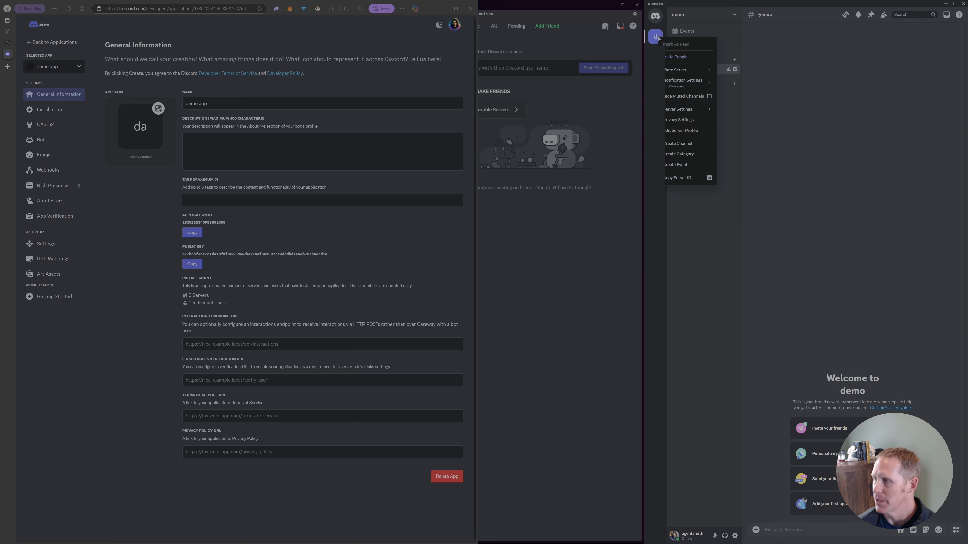
{"action": "mouse_move", "coordinate": [680, 110]}
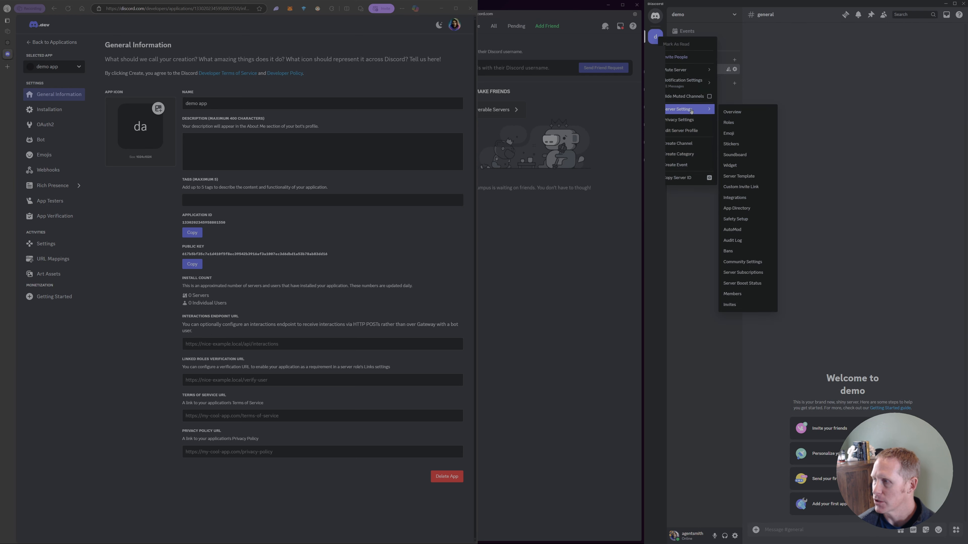
{"action": "left_click", "coordinate": [741, 123]}
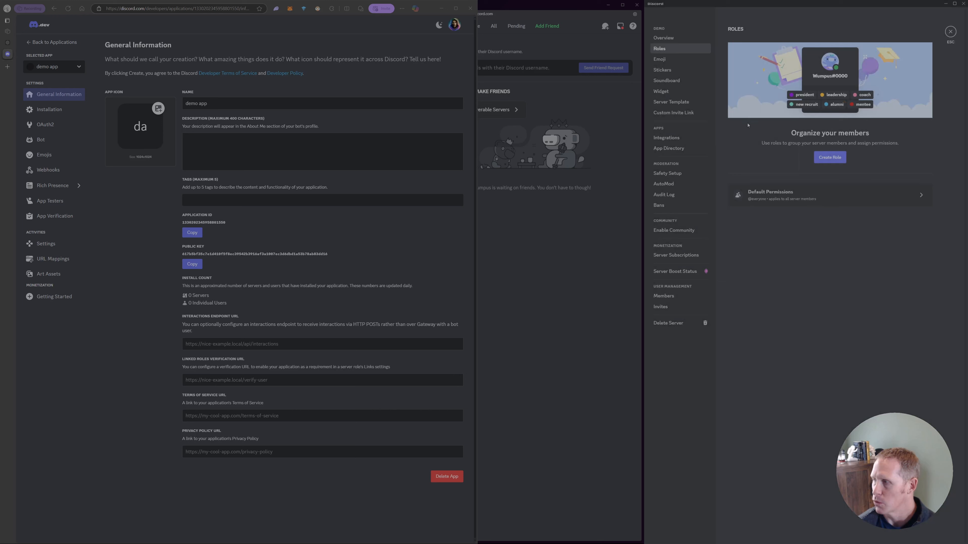
- Create a new role named role a with a teal colour
{"action": "left_click", "coordinate": [829, 158]}
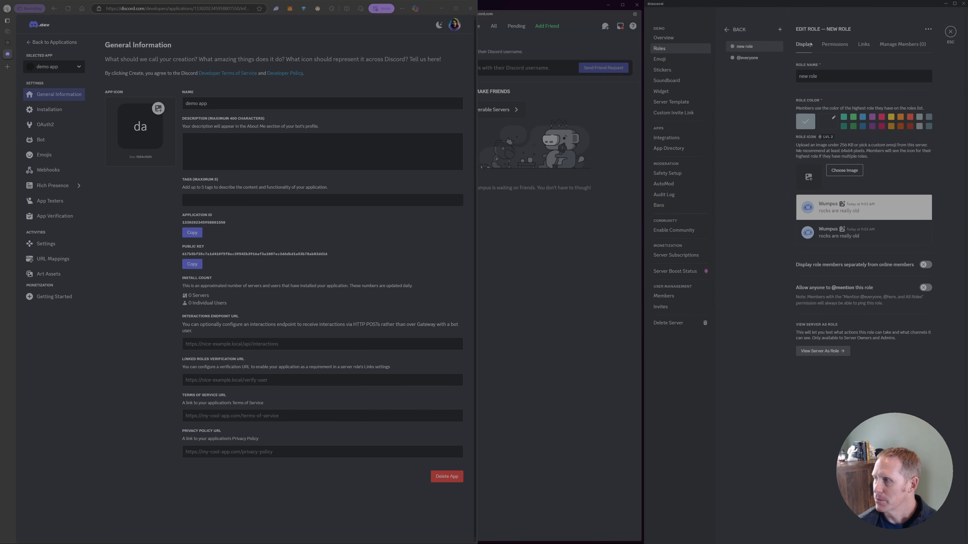
{"action": "double_click", "coordinate": [813, 77]}
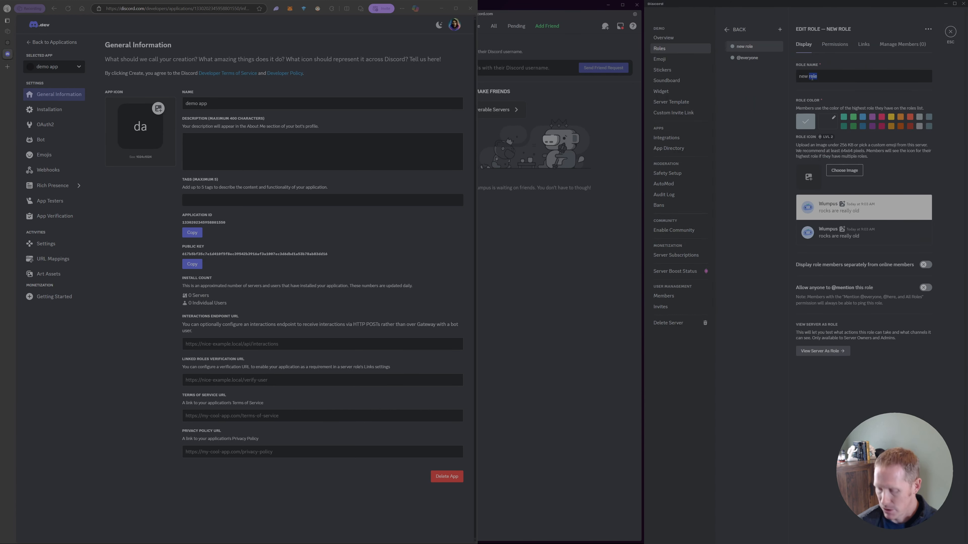
{"action": "key", "text": "ctrl+a"}
{"action": "key", "text": "End"}
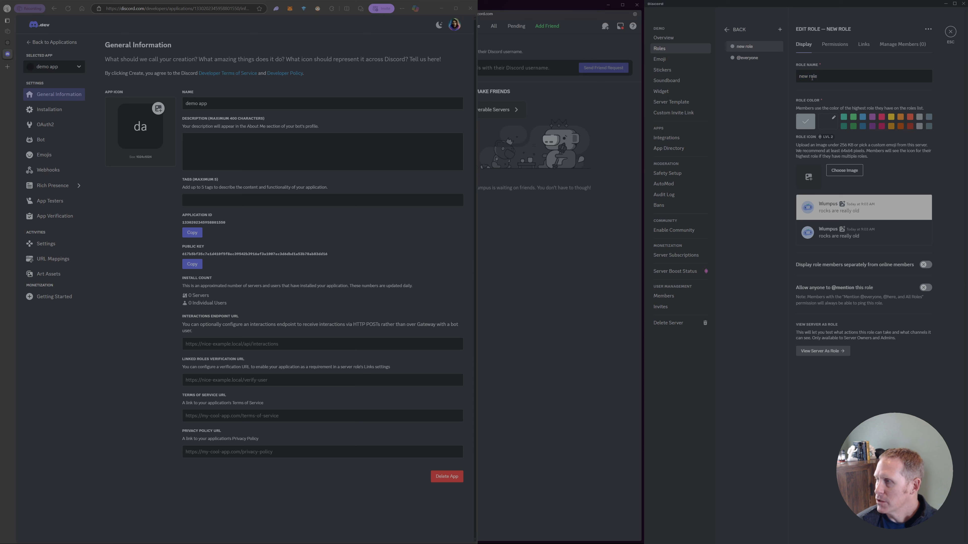
{"action": "double_click", "coordinate": [812, 77]}
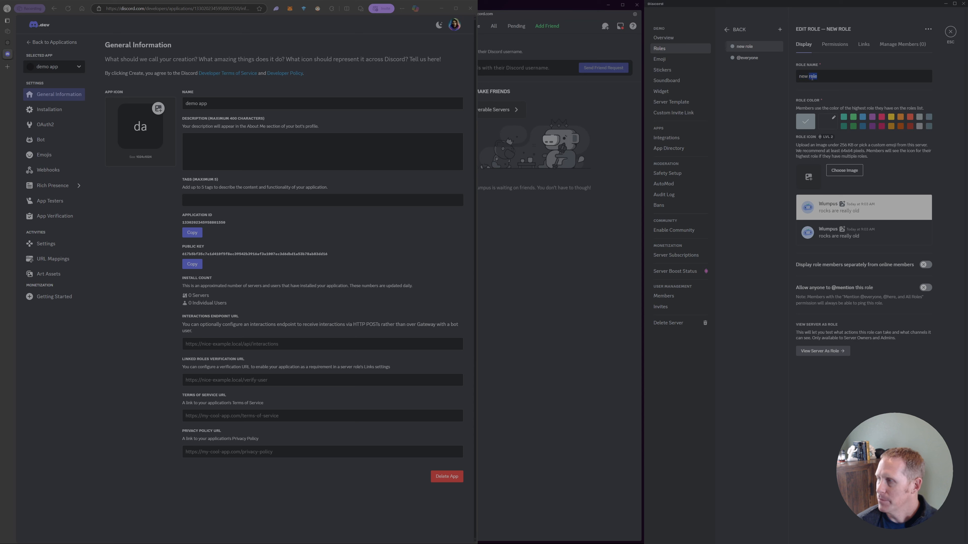
{"action": "key", "text": "ctrl+a"}
{"action": "type", "text": "role"}
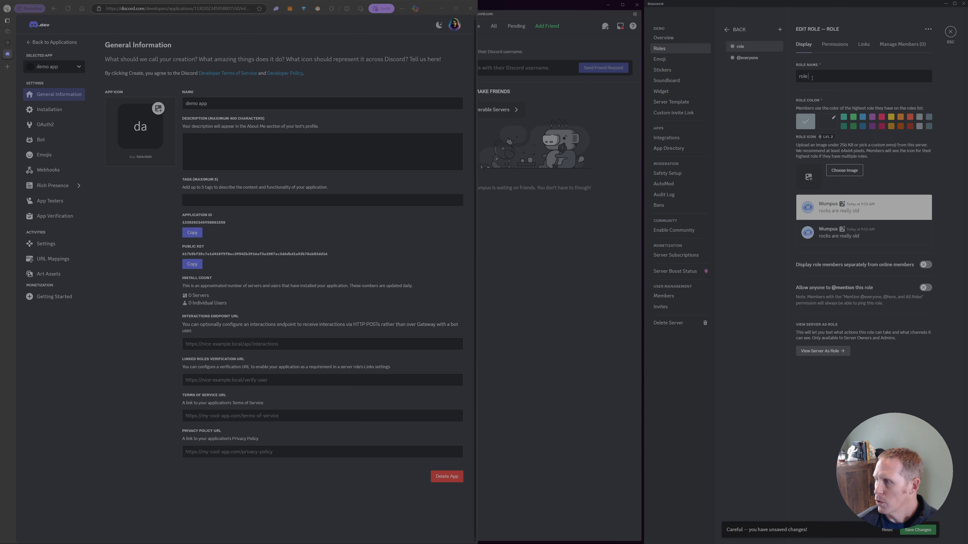
{"action": "left_click", "coordinate": [844, 118]}
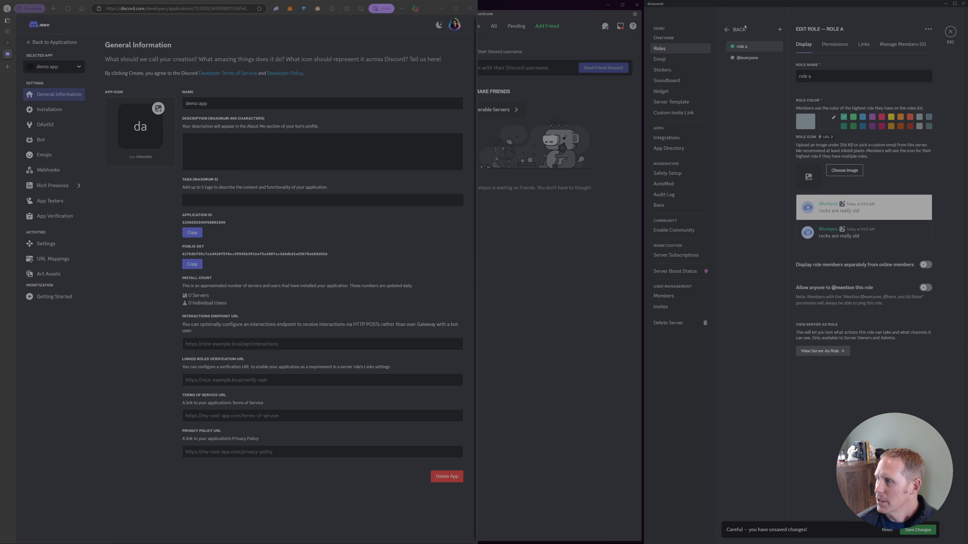
- Add role b in blue and role c, then return to the roles list
{"action": "left_click", "coordinate": [780, 29]}
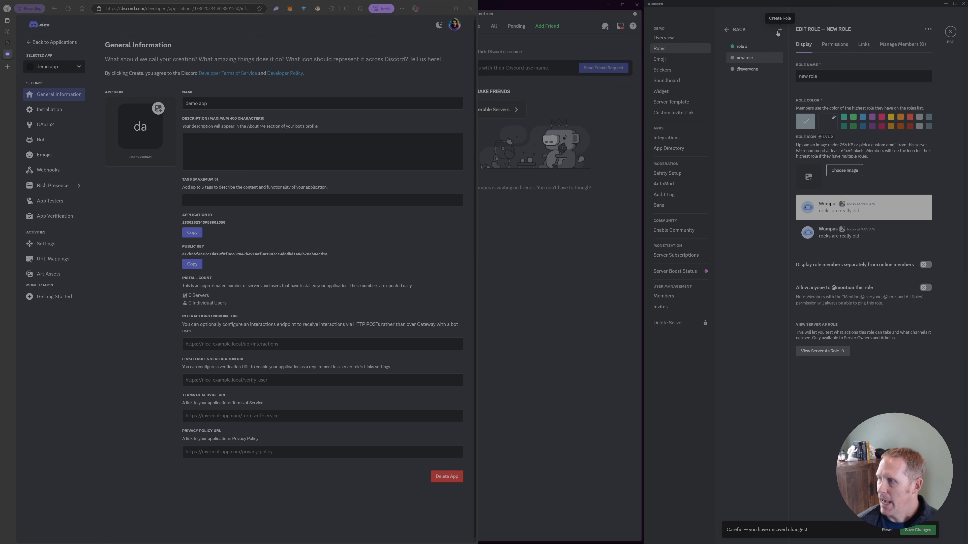
{"action": "triple_click", "coordinate": [814, 78]}
{"action": "type", "text": "role"}
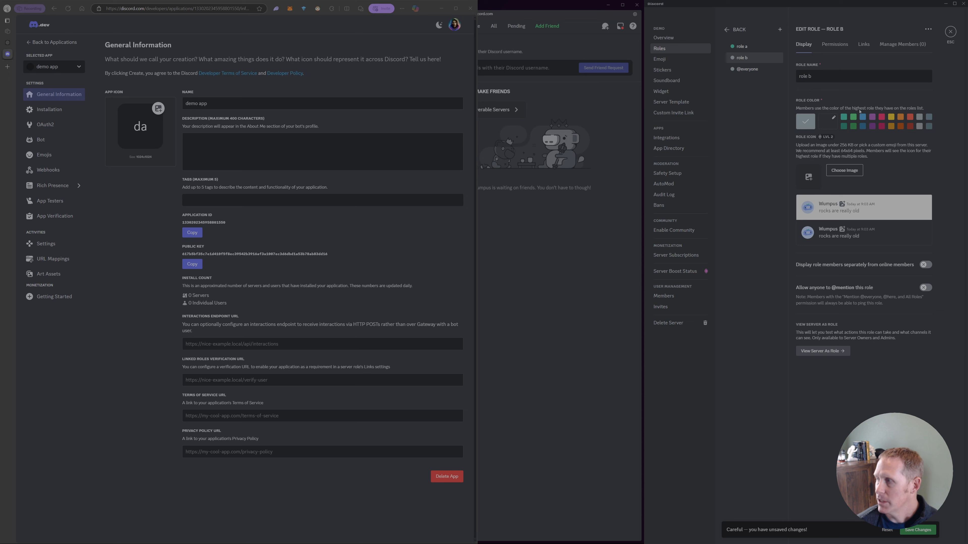
{"action": "left_click", "coordinate": [862, 117]}
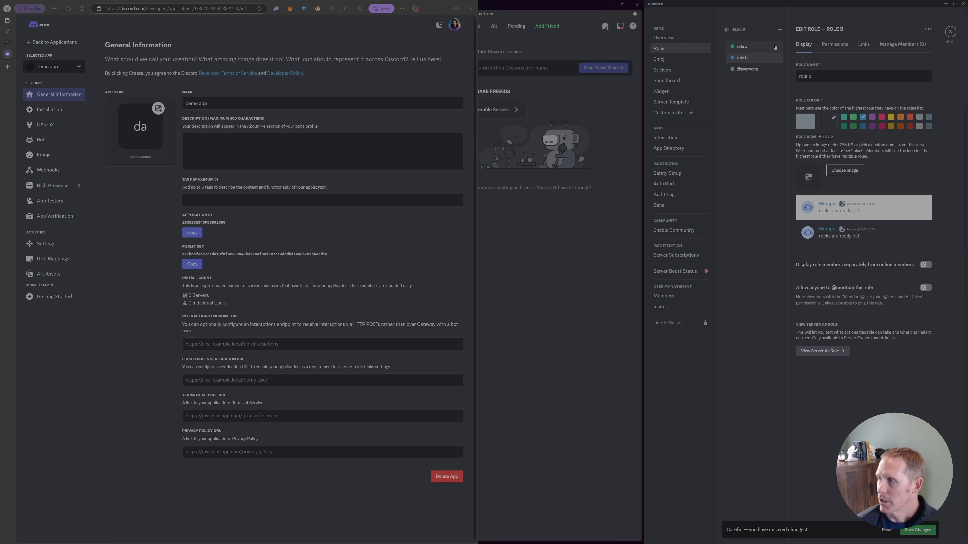
{"action": "left_click", "coordinate": [780, 29]}
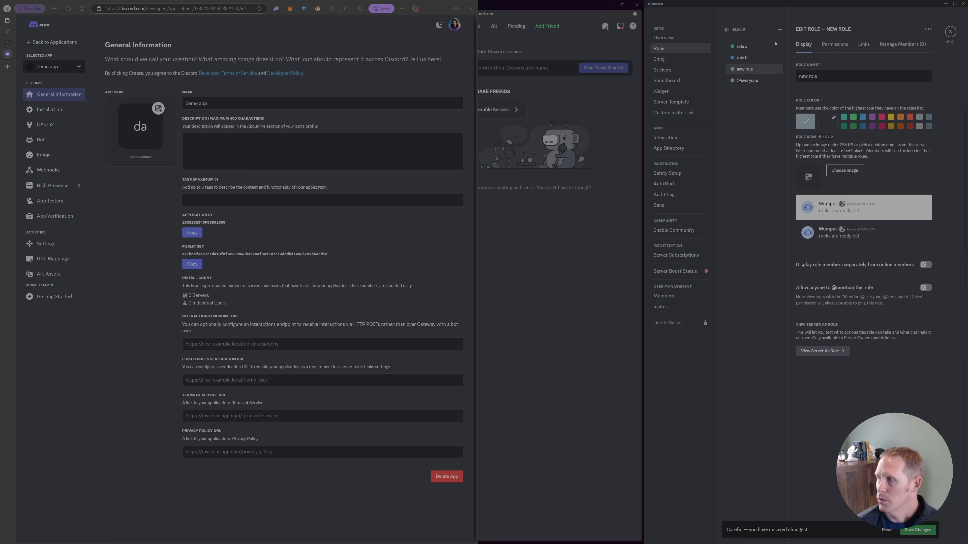
{"action": "triple_click", "coordinate": [836, 75]}
{"action": "type", "text": "role"}
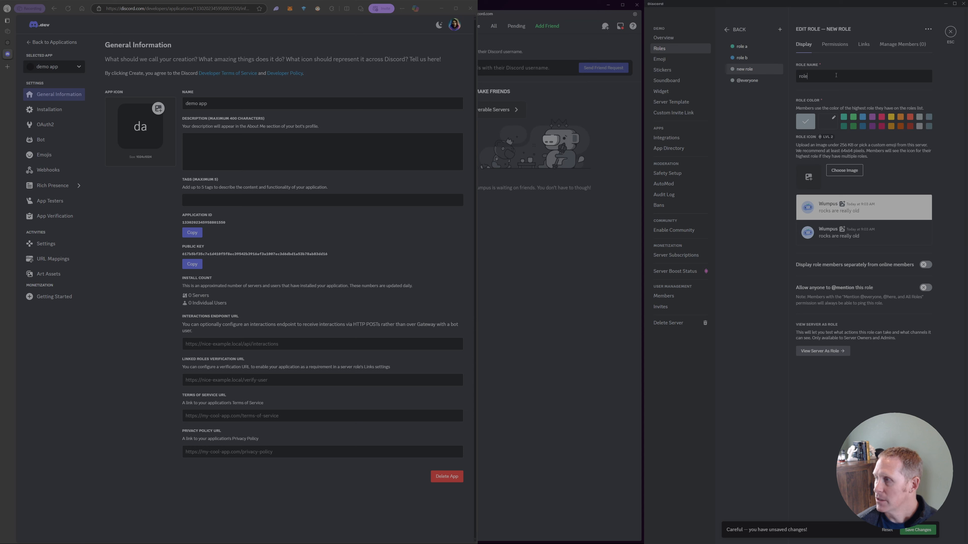
{"action": "type", "text": " c"}
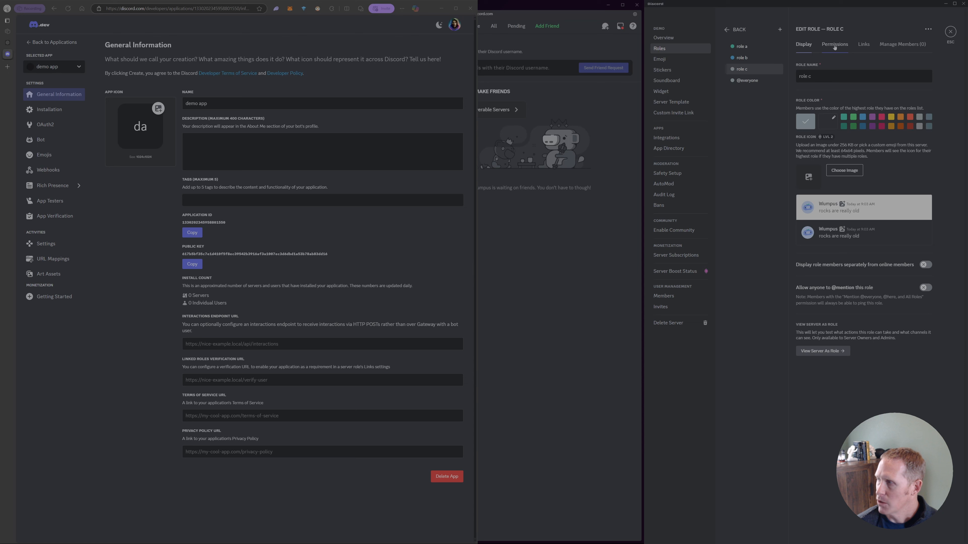
{"action": "left_click", "coordinate": [726, 32]}
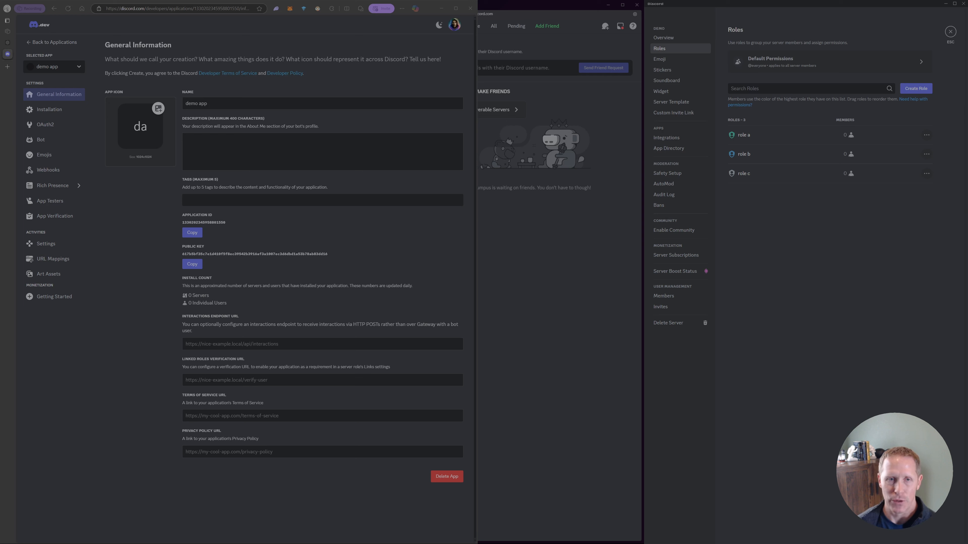
- Uncheck User Install so only Guild Install remains, and save the installation settings
{"action": "left_click", "coordinate": [49, 109]}
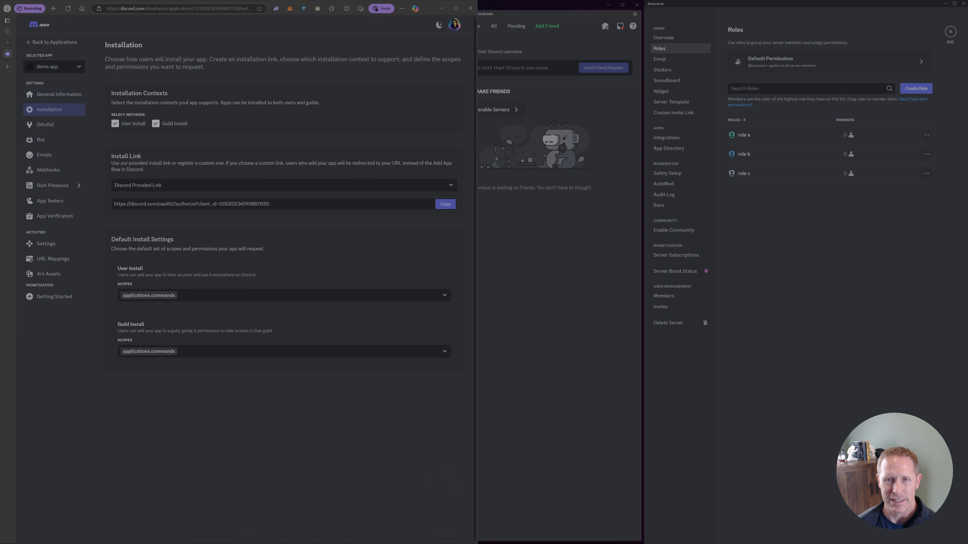
{"action": "left_click", "coordinate": [115, 124]}
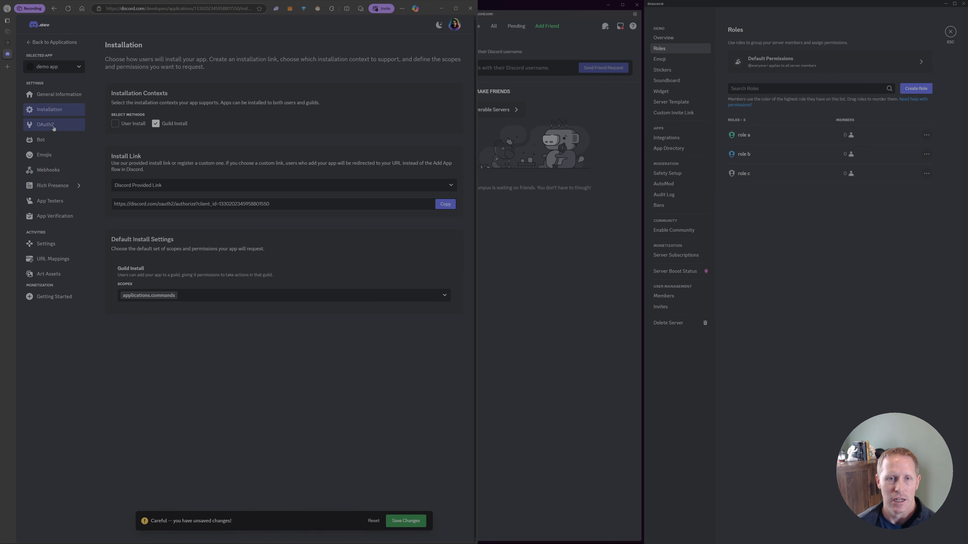
{"action": "left_click", "coordinate": [52, 126]}
{"action": "left_click", "coordinate": [54, 95]}
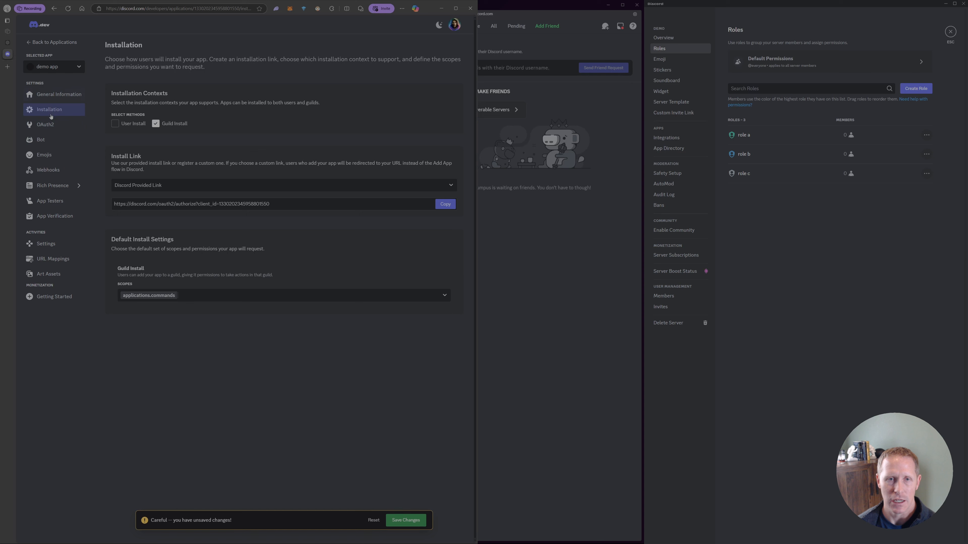
{"action": "left_click", "coordinate": [48, 127]}
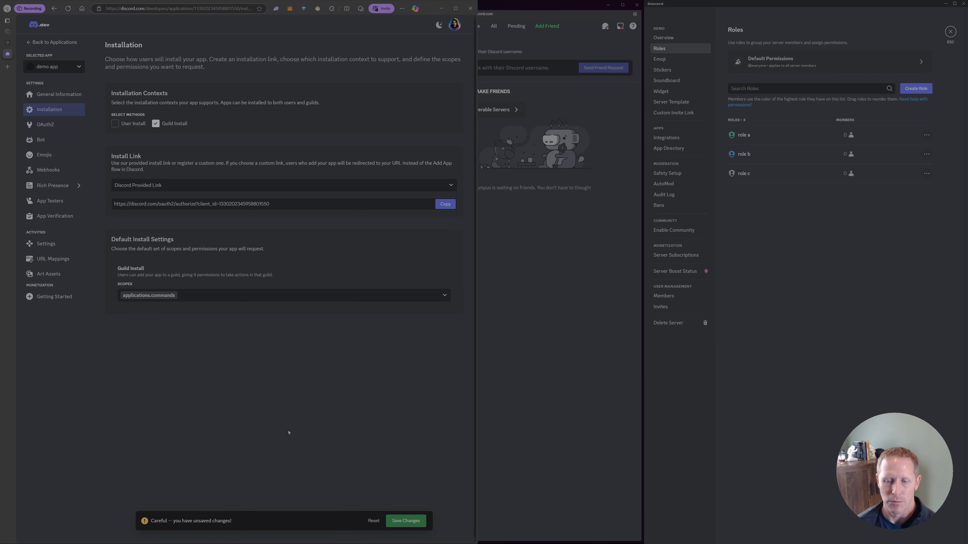
{"action": "left_click", "coordinate": [404, 521]}
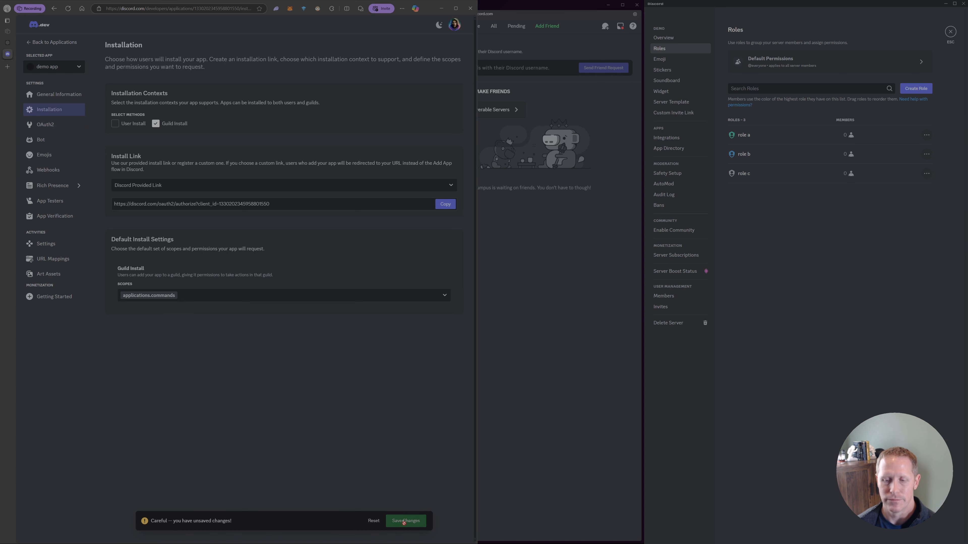
- Open the demo app's OAuth2 page and bring .env.local in VS Code alongside it
{"action": "left_click", "coordinate": [46, 125]}
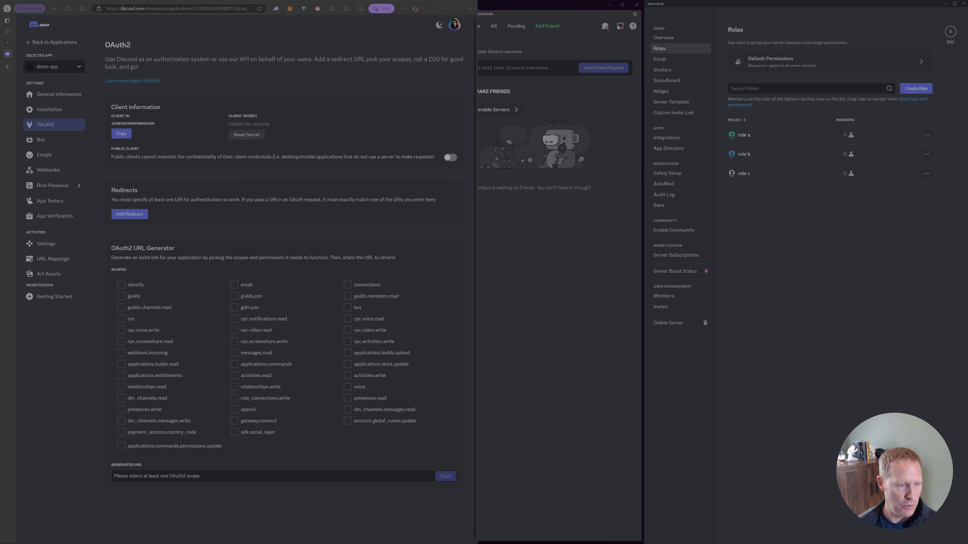
{"action": "key", "text": "alt+Tab"}
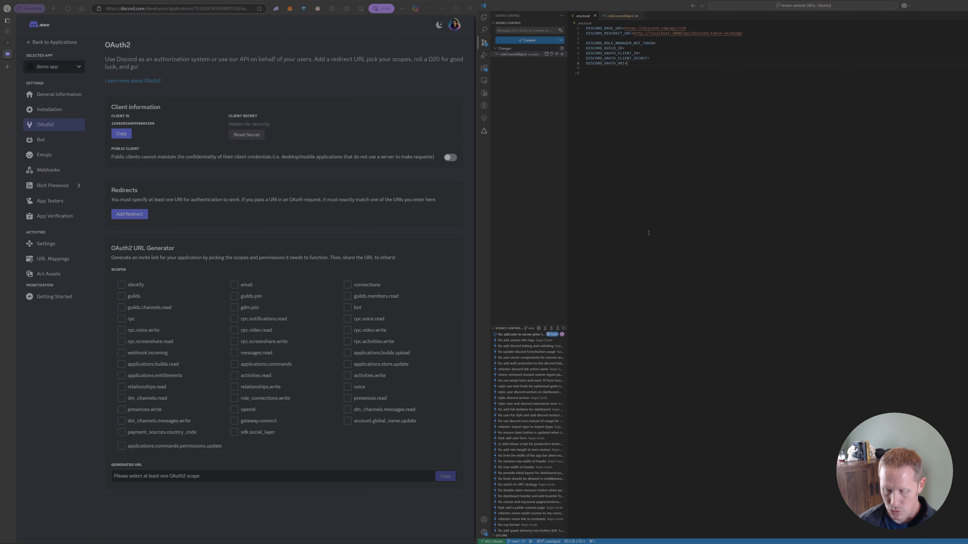
- Hide the sidebar, review .env.local's redirect URI and bot token lines, then start the secret reset
{"action": "key", "text": "ctrl+b"}
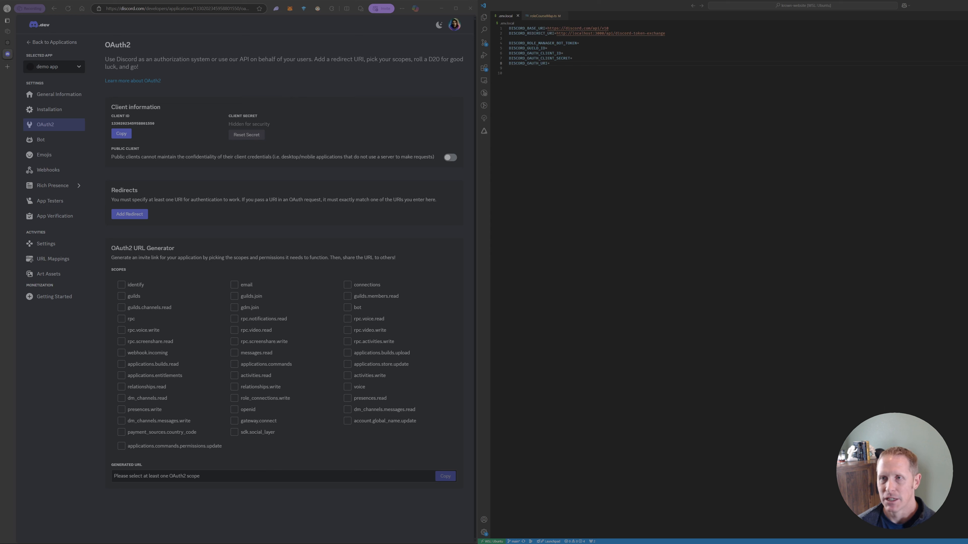
{"action": "left_click", "coordinate": [527, 29]}
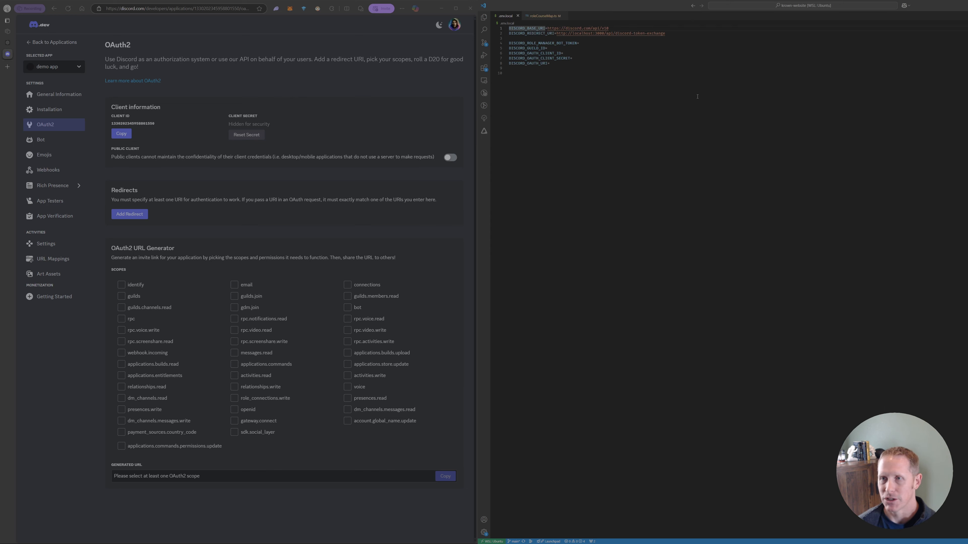
{"action": "key", "text": "End"}
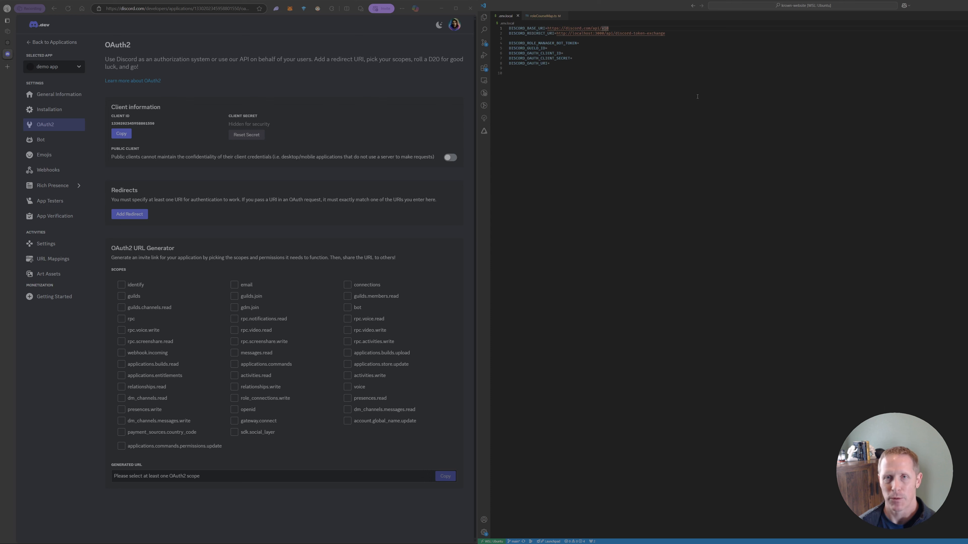
{"action": "key", "text": "Down"}
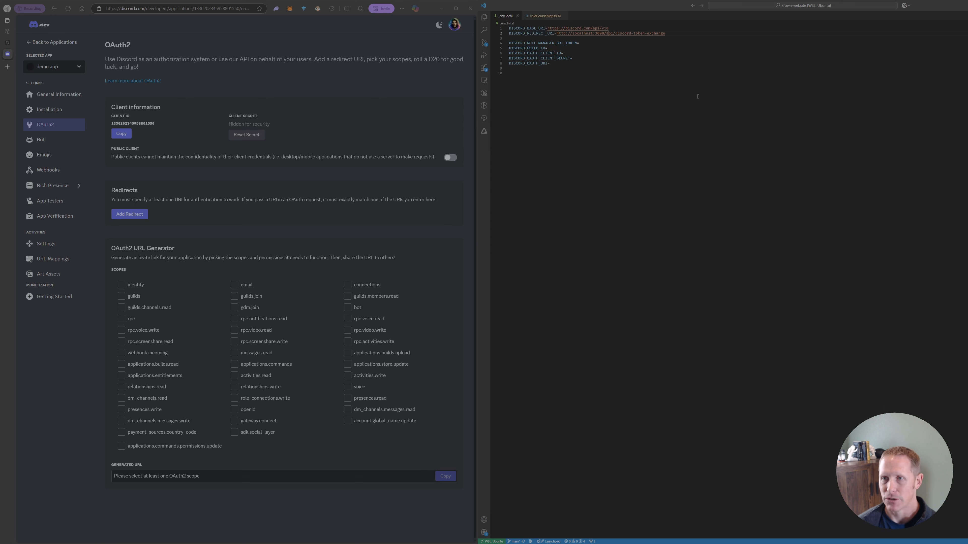
{"action": "key", "text": "Left"}
{"action": "key", "text": "Left"}
{"action": "key", "text": "Left"}
{"action": "key", "text": "Left"}
{"action": "key", "text": "Left"}
{"action": "key", "text": "Left"}
{"action": "key", "text": "ctrl+shift+Left"}
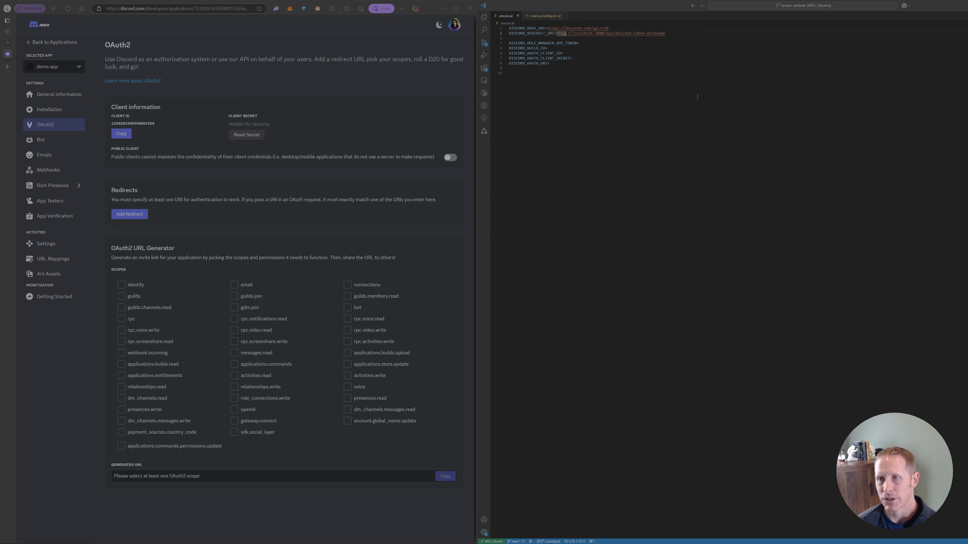
{"action": "key", "text": "ctrl+Right"}
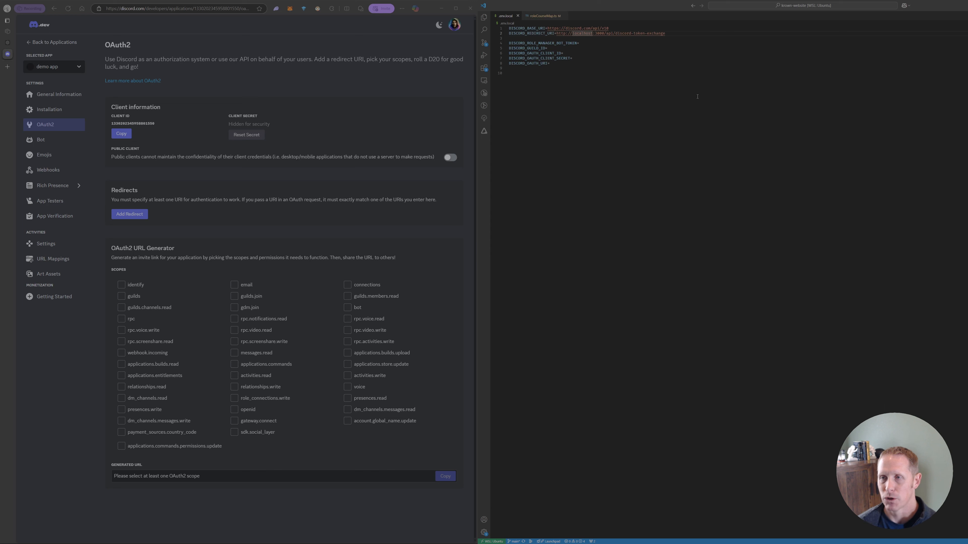
{"action": "key", "text": "Left"}
{"action": "key", "text": "ctrl+shift+Right"}
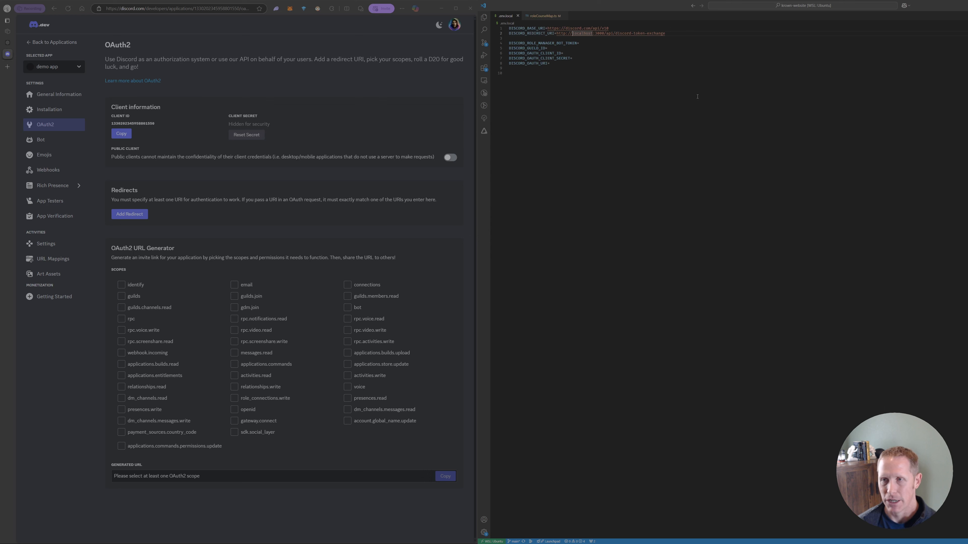
{"action": "key", "text": "Down"}
{"action": "key", "text": "Down"}
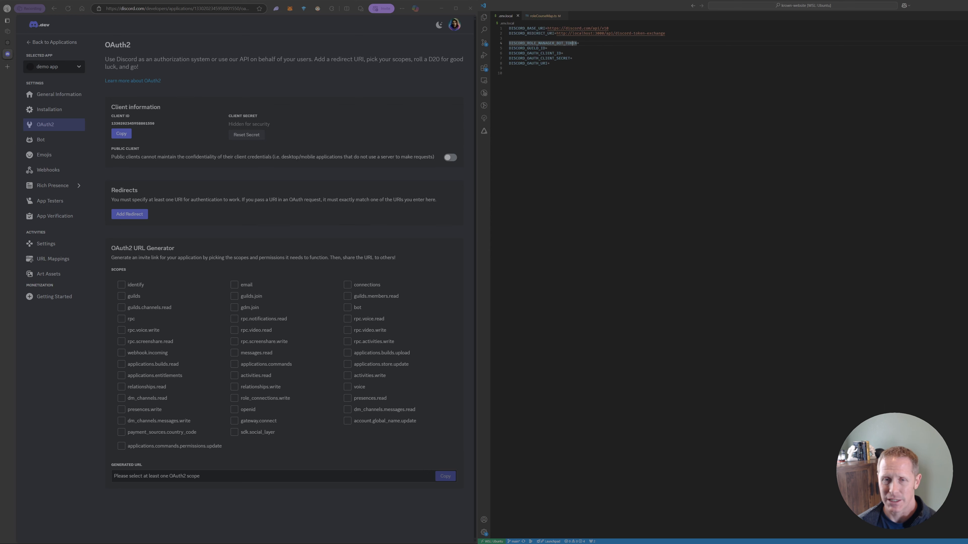
{"action": "left_click", "coordinate": [247, 134]}
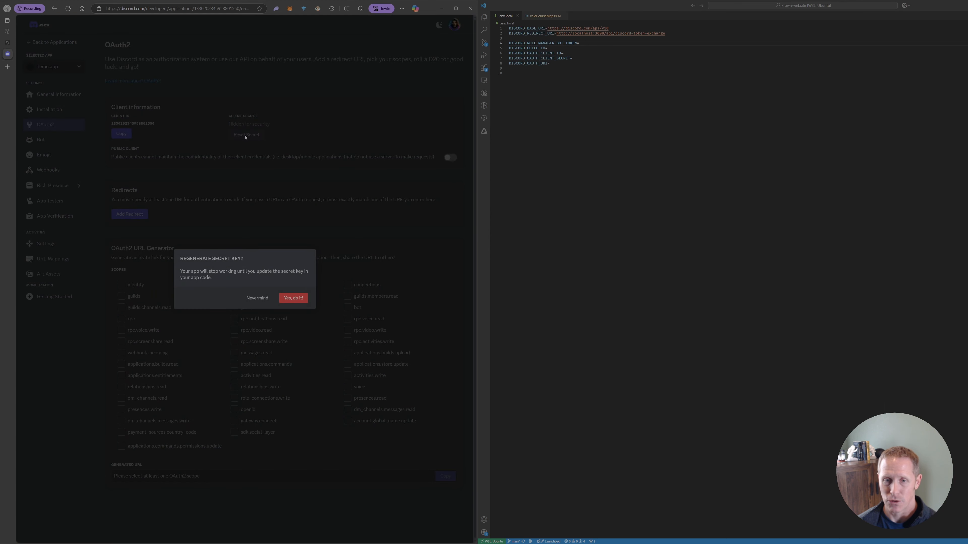
- Confirm the client secret reset and submit the 6-digit MFA authentication code
{"action": "left_click", "coordinate": [288, 297]}
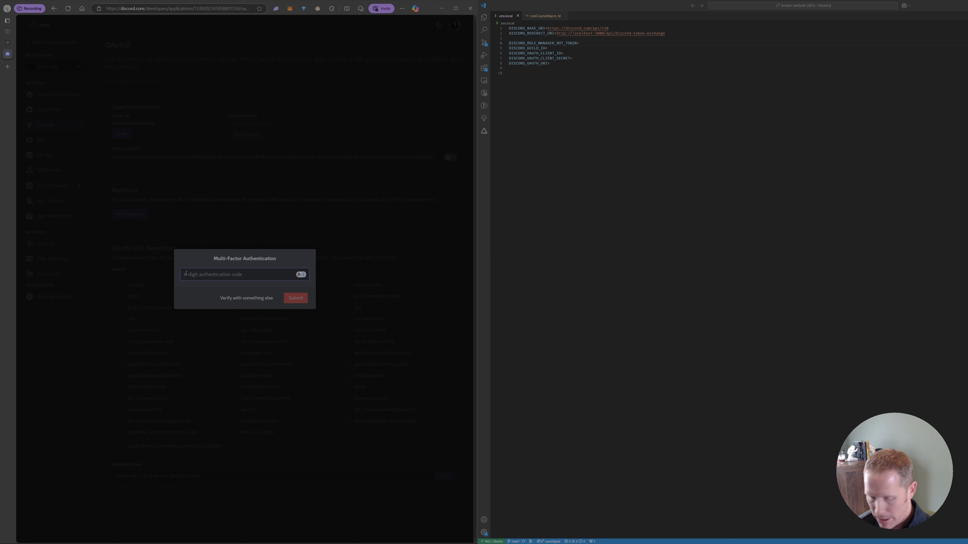
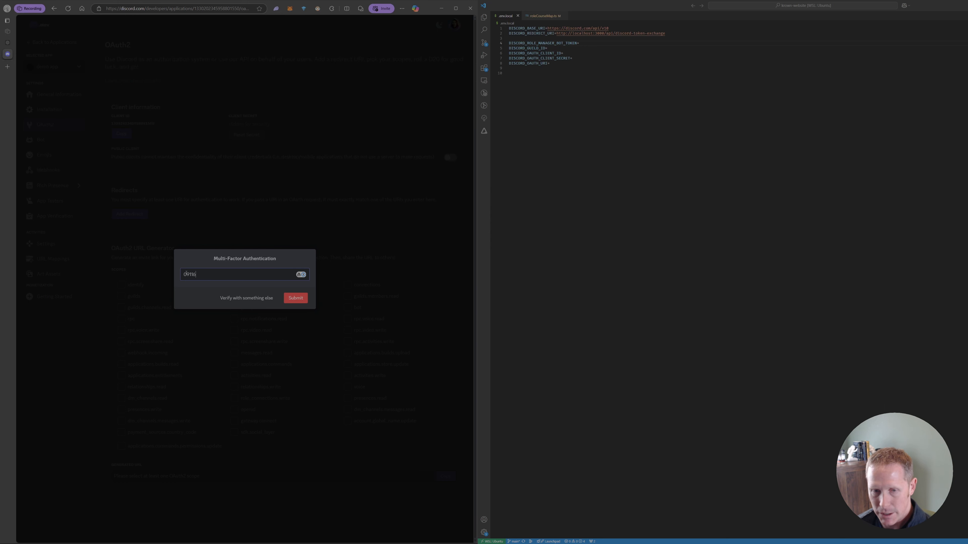
{"action": "left_click", "coordinate": [296, 298]}
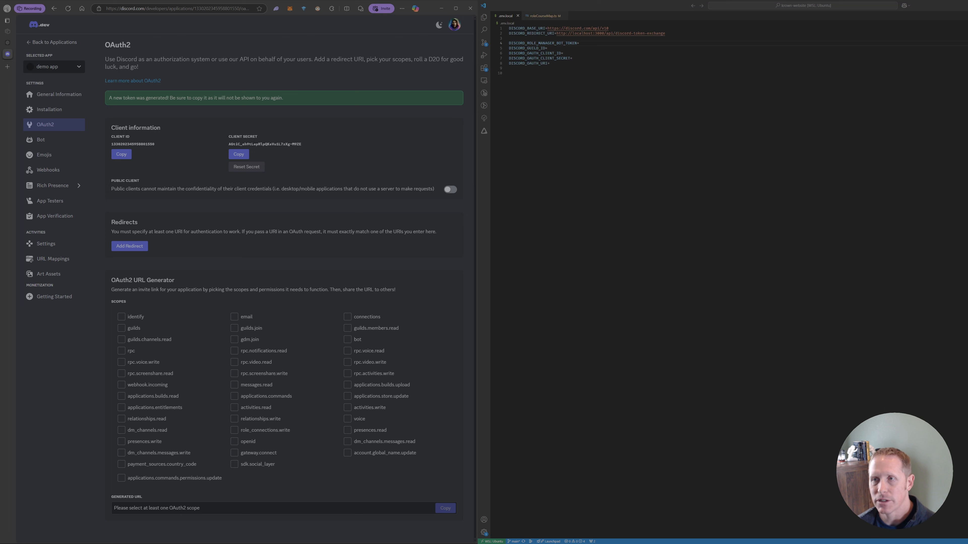
{"action": "left_click", "coordinate": [584, 58]}
- Paste the new secret and client ID into DISCORD_OAUTH_CLIENT_SECRET and DISCORD_OAUTH_CLIENT_ID
{"action": "key", "text": "ctrl+v"}
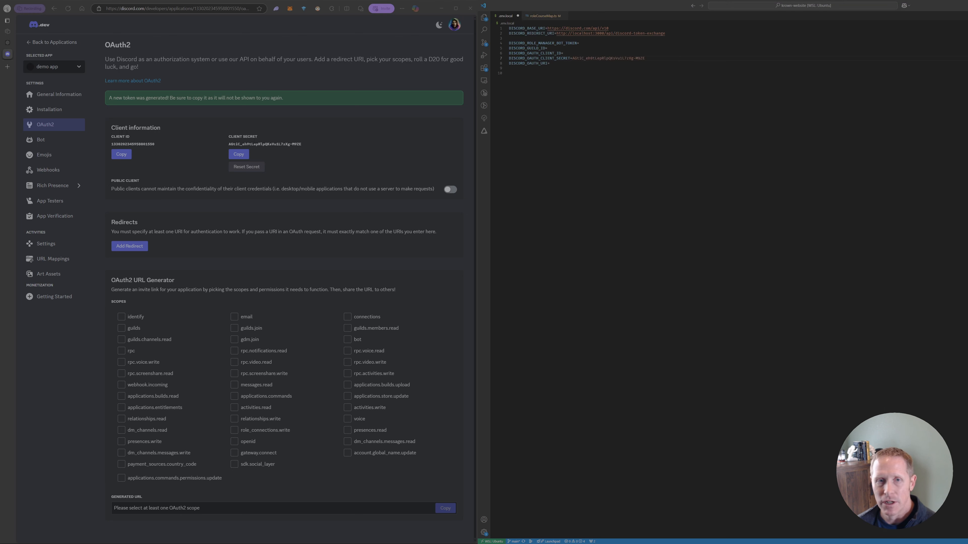
{"action": "left_click", "coordinate": [571, 54]}
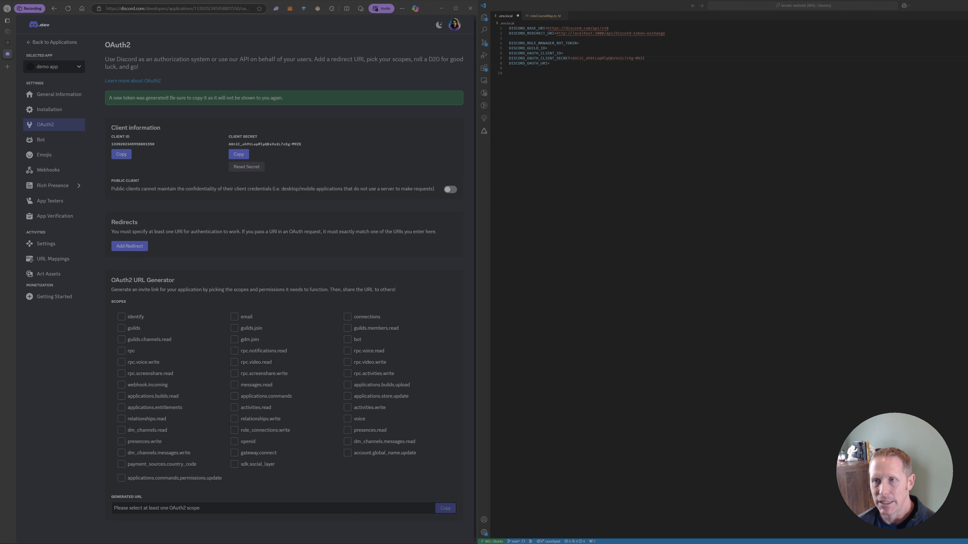
{"action": "key", "text": "ctrl+v"}
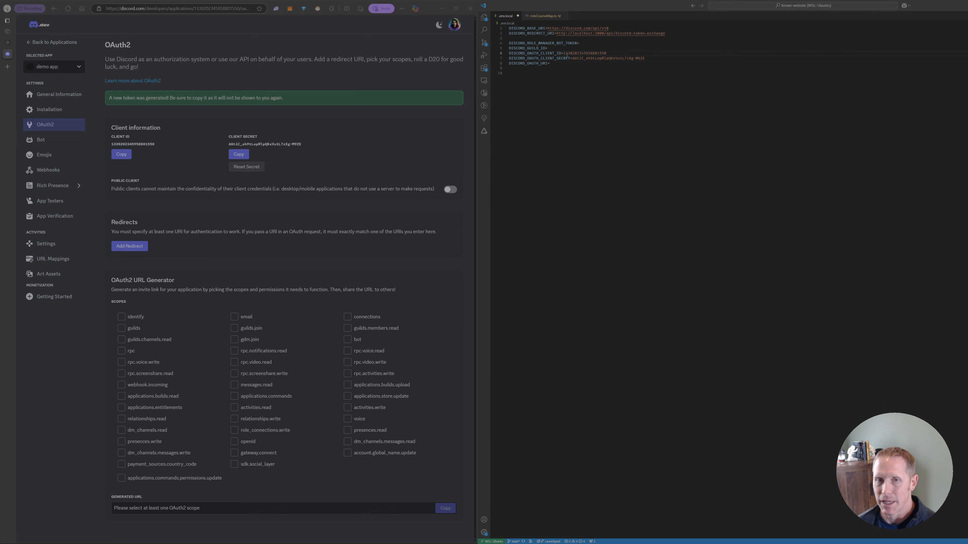
- Add an empty redirect entry in the portal and select the redirect URI value in .env.local
{"action": "left_click", "coordinate": [136, 246]}
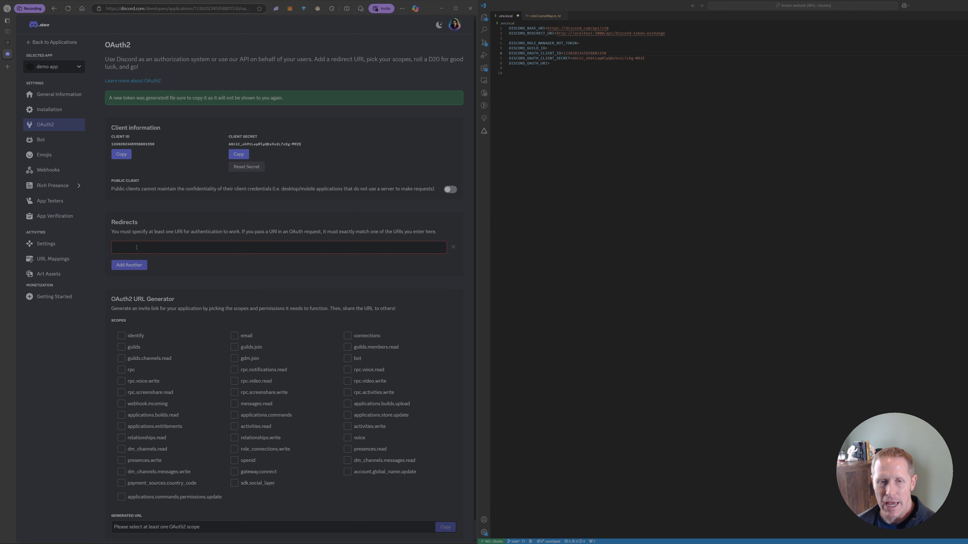
{"action": "left_click", "coordinate": [672, 36]}
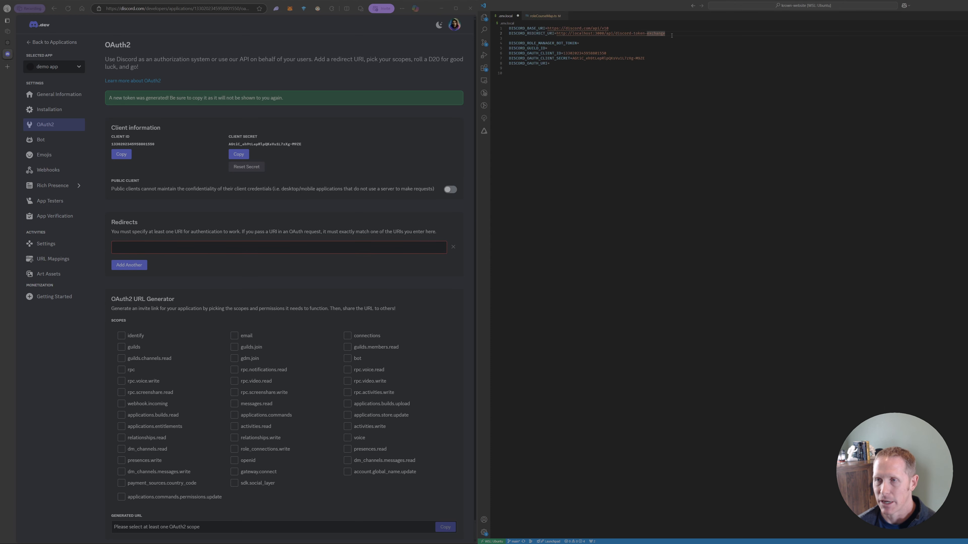
{"action": "key", "text": "ctrl+shift+Left"}
{"action": "key", "text": "ctrl+shift+Left"}
{"action": "key", "text": "ctrl+shift+Left"}
{"action": "key", "text": "ctrl+shift+Left"}
{"action": "key", "text": "ctrl+shift+Left"}
{"action": "key", "text": "ctrl+shift+Left"}
{"action": "key", "text": "ctrl+shift+Left"}
{"action": "key", "text": "ctrl+c"}
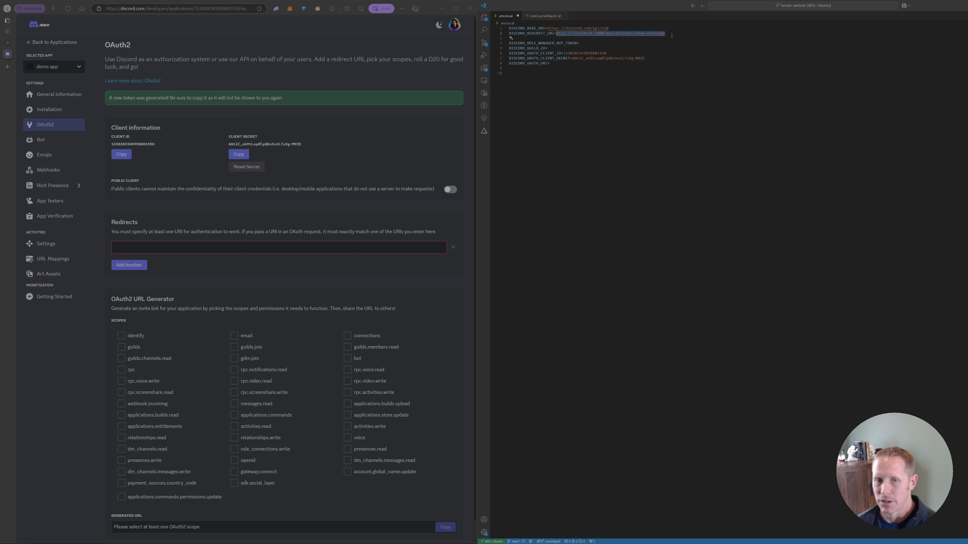
{"action": "left_click", "coordinate": [240, 246]}
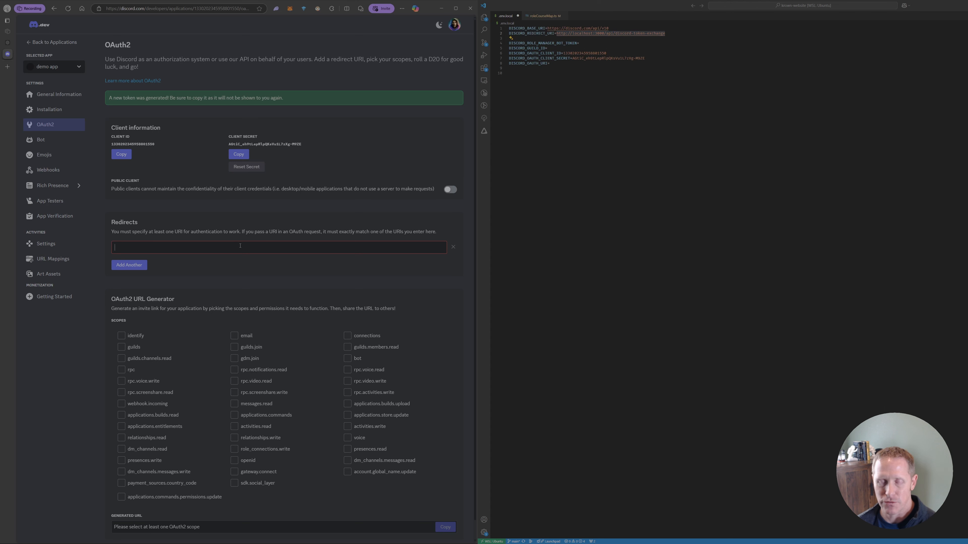
{"action": "key", "text": "ctrl+v"}
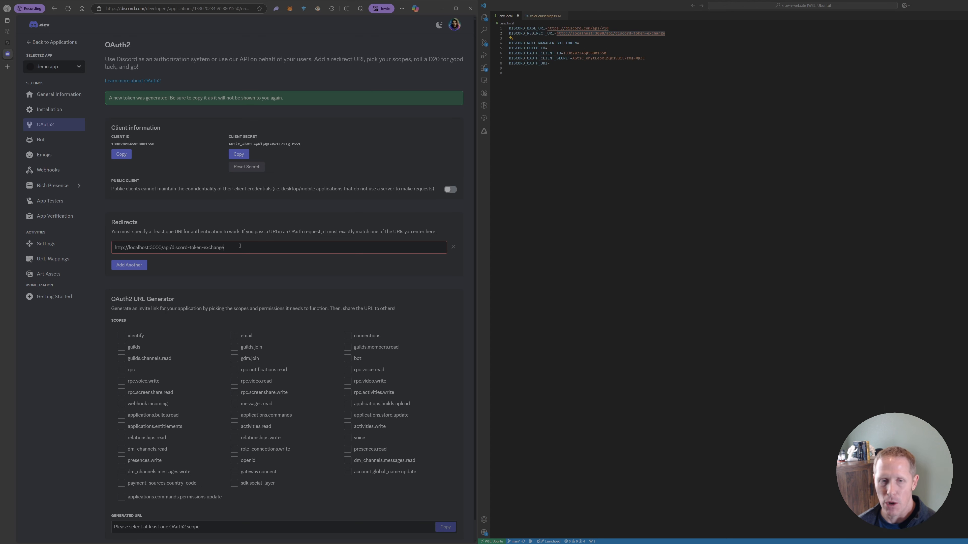
{"action": "left_click", "coordinate": [126, 267]}
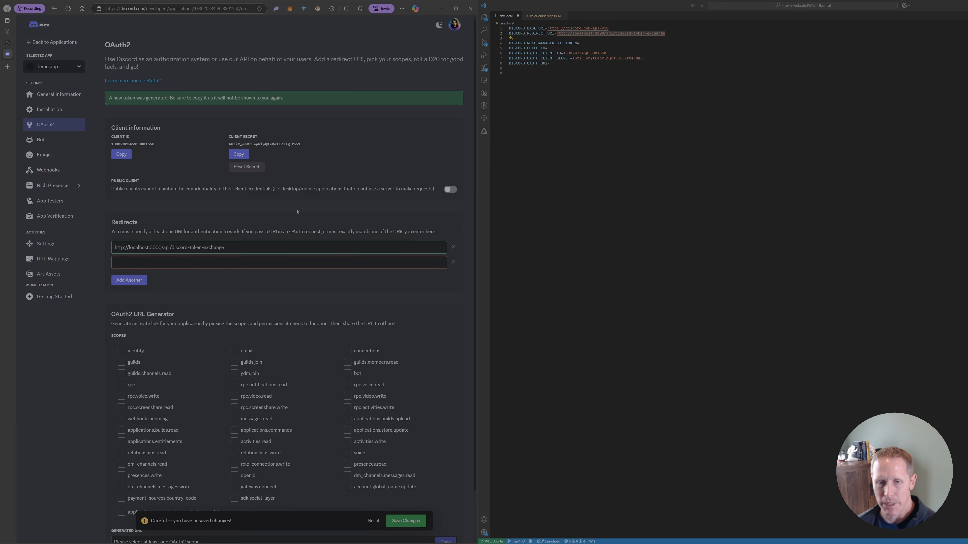
{"action": "left_click", "coordinate": [454, 263]}
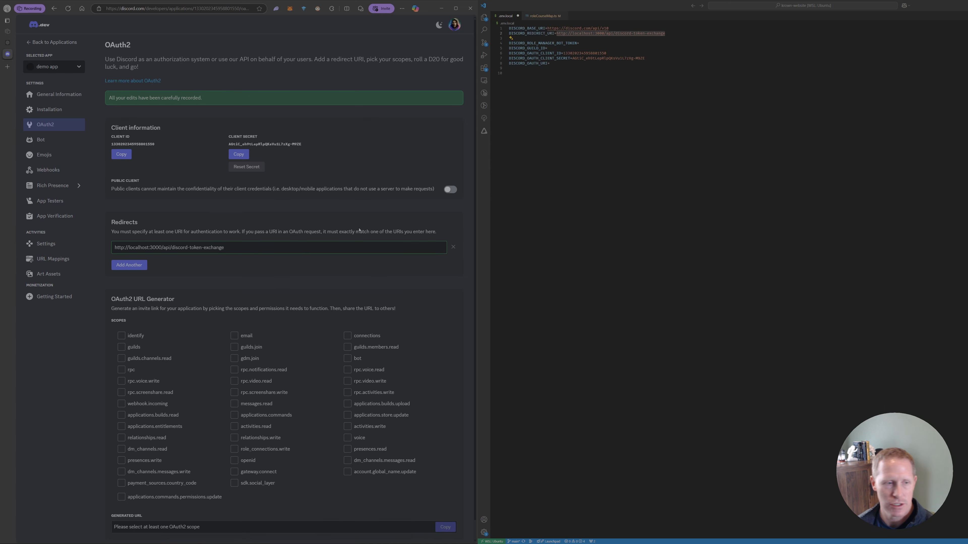
{"action": "scroll", "coordinate": [289, 285], "scroll_direction": "down", "scroll_amount": 1}
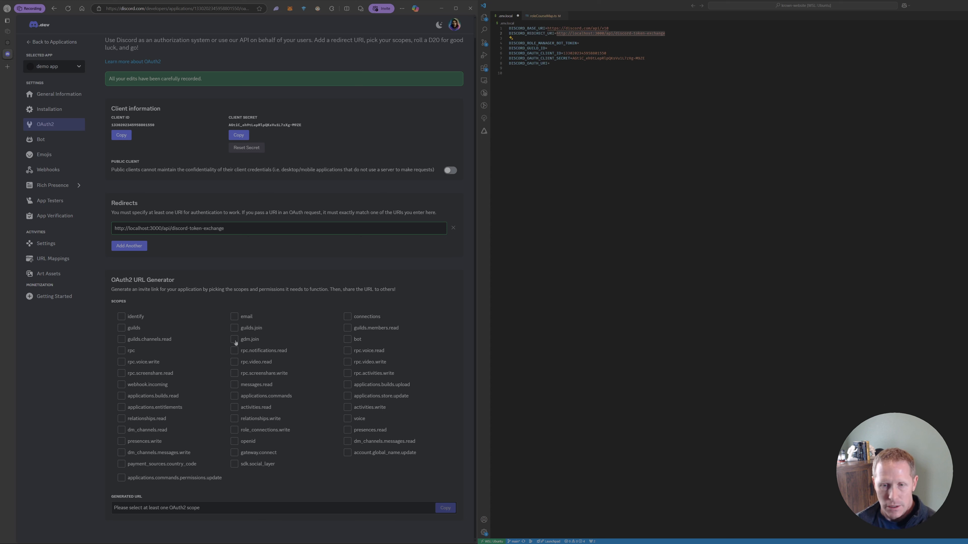
- Tick guilds.join and identify, pick the localhost token-exchange redirect, and copy the generated URL
{"action": "left_click", "coordinate": [235, 328]}
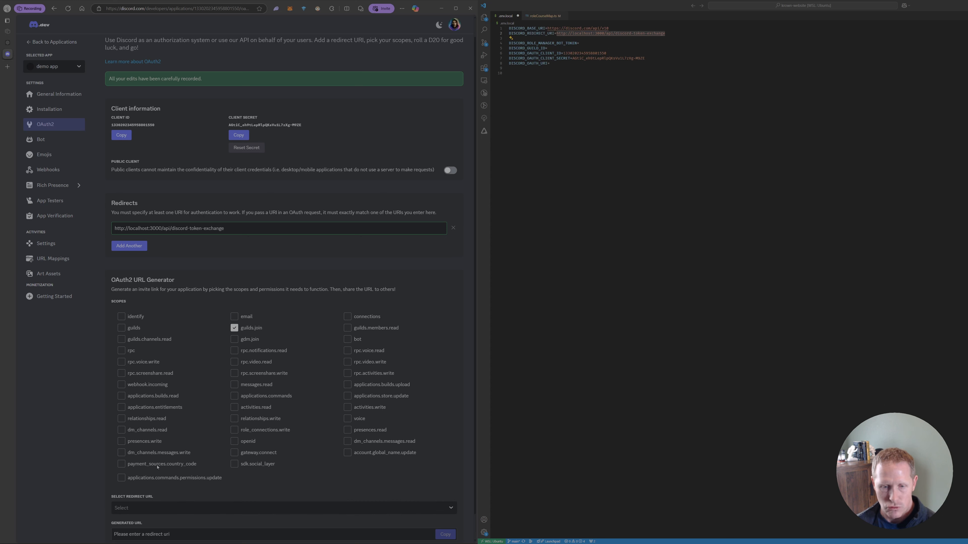
{"action": "left_click", "coordinate": [121, 317]}
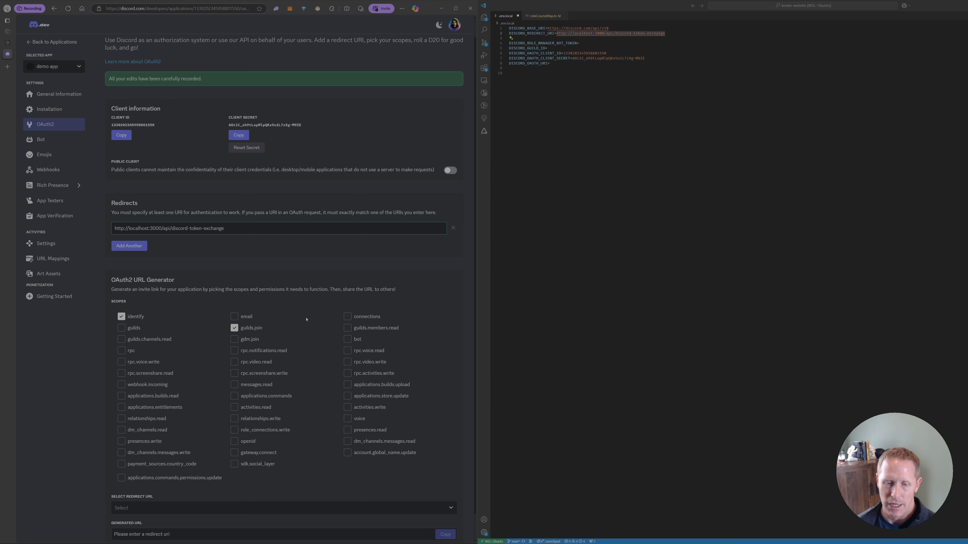
{"action": "scroll", "coordinate": [306, 319], "scroll_direction": "down", "scroll_amount": 1}
{"action": "left_click", "coordinate": [201, 484]}
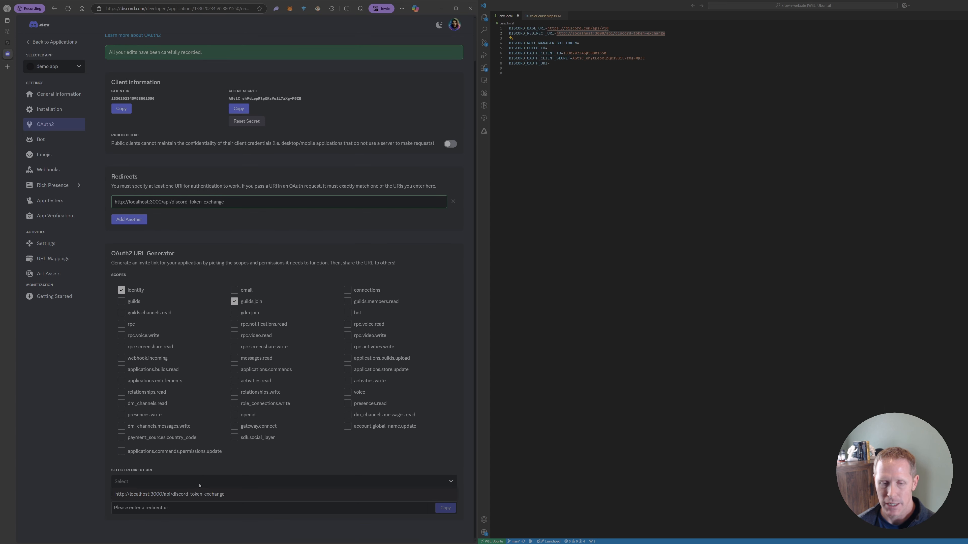
{"action": "left_click", "coordinate": [195, 495]}
{"action": "scroll", "coordinate": [293, 488], "scroll_direction": "down", "scroll_amount": 1}
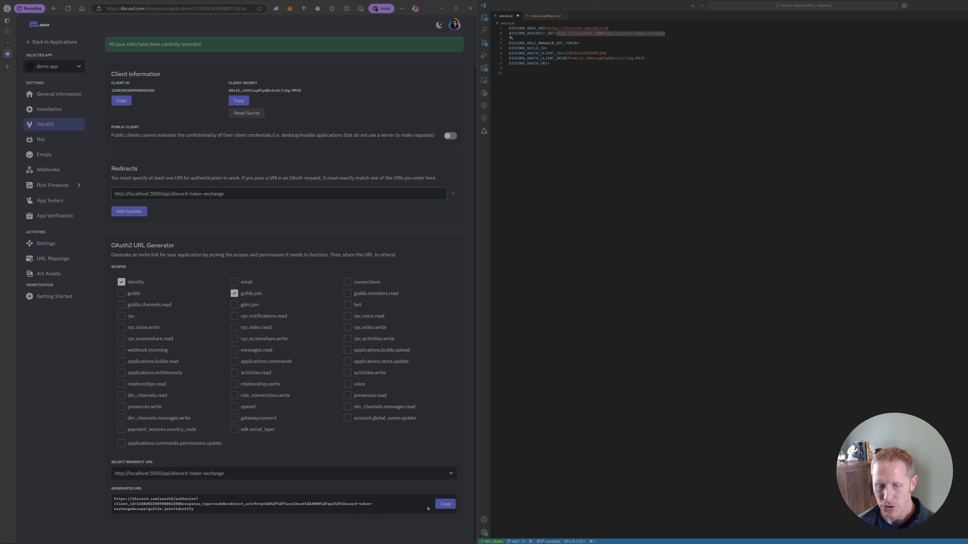
{"action": "left_click", "coordinate": [445, 504]}
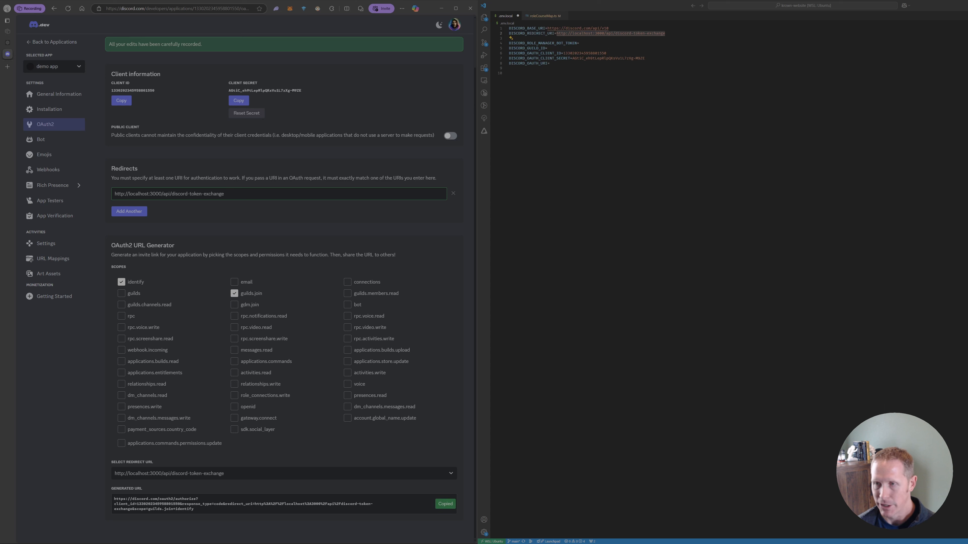
{"action": "left_click", "coordinate": [566, 64]}
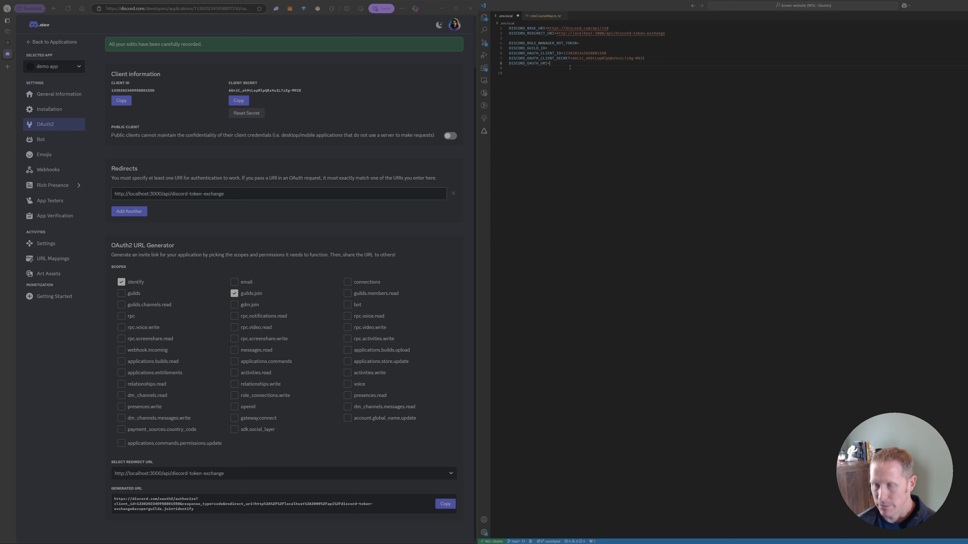
- Paste the generated OAuth2 URL into DISCORD_OAUTH_URI and check its guilds.join+identify scope
{"action": "key", "text": "ctrl+v"}
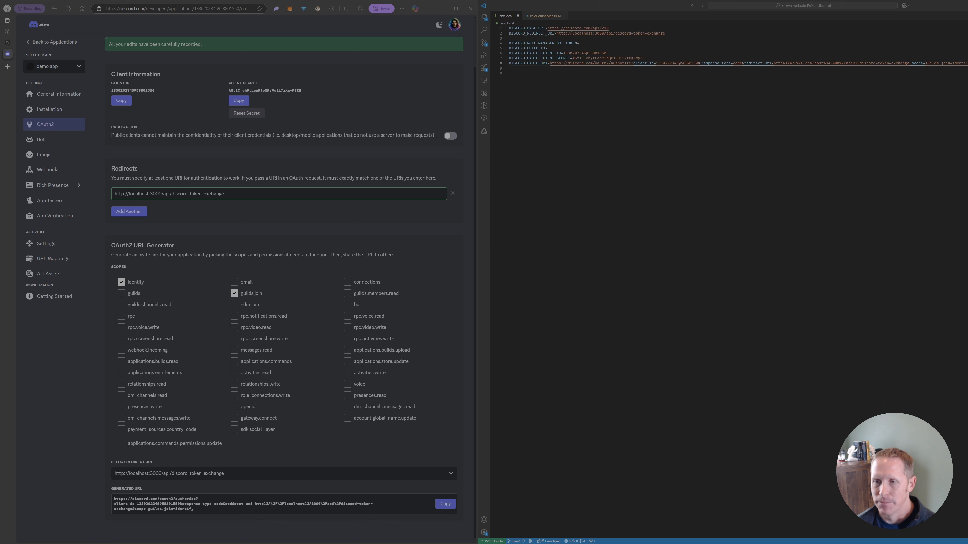
{"action": "left_click", "coordinate": [961, 63]}
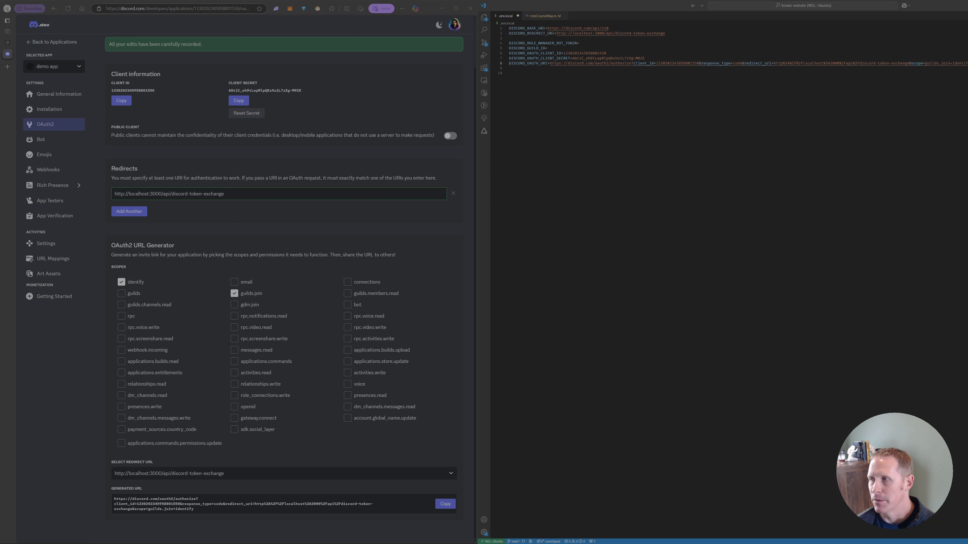
{"action": "key", "text": "ctrl+shift+Left"}
{"action": "key", "text": "ctrl+shift+Left"}
{"action": "key", "text": "ctrl+shift+Left"}
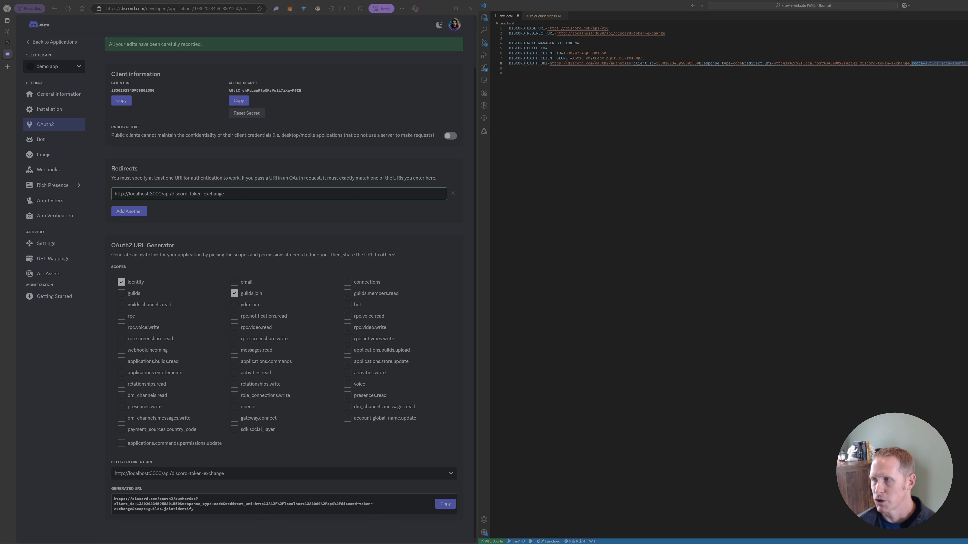
{"action": "key", "text": "ctrl+shift+Right"}
{"action": "key", "text": "ctrl+shift+Right"}
{"action": "key", "text": "ctrl+shift+Left"}
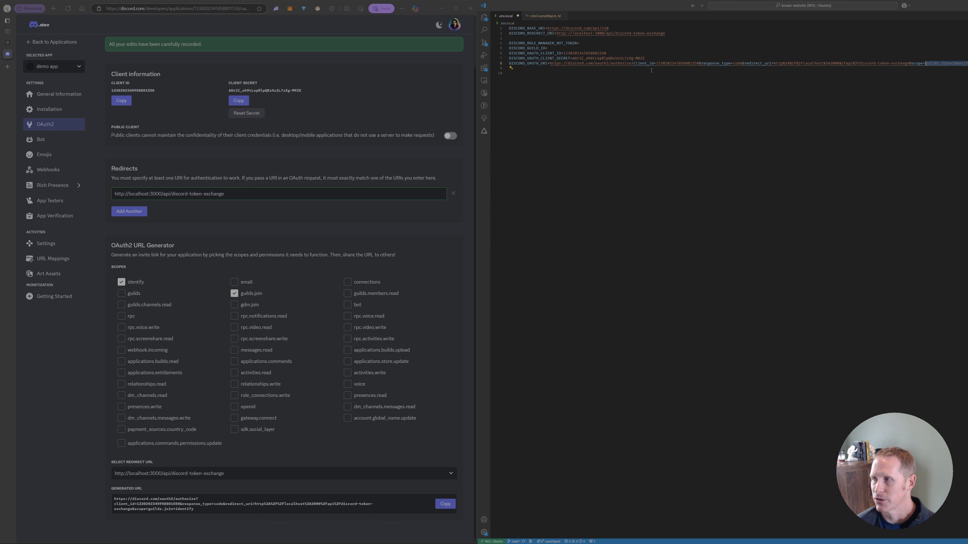
{"action": "key", "text": "Right"}
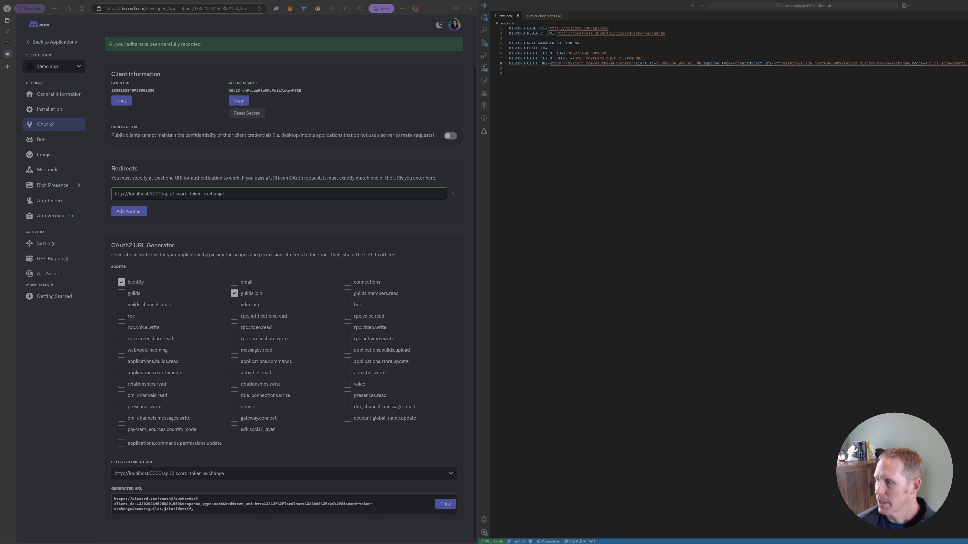
- Paste the server ID after DISCORD_GUILD_ID= and untick guilds.join in the portal generator
{"action": "left_click", "coordinate": [572, 49]}
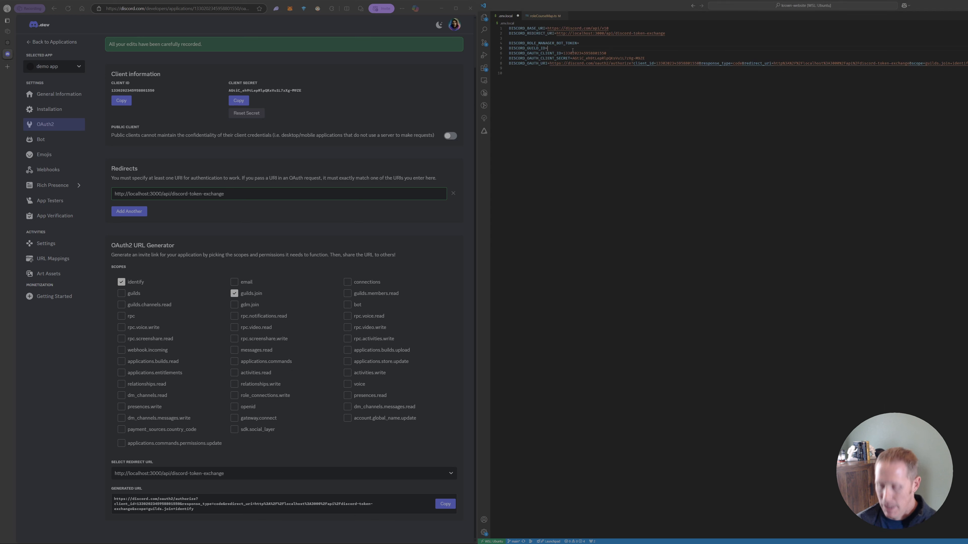
{"action": "key", "text": "ctrl+v"}
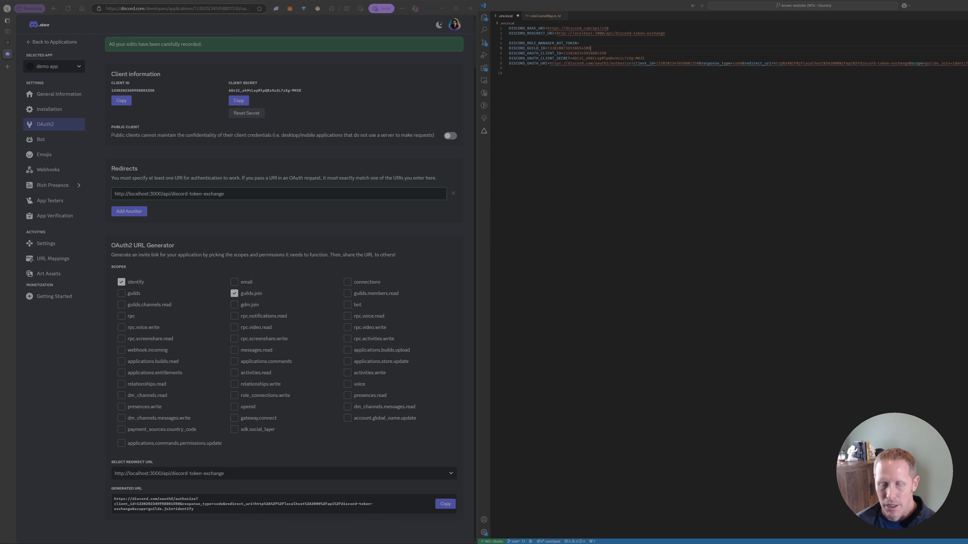
{"action": "left_click", "coordinate": [235, 294]}
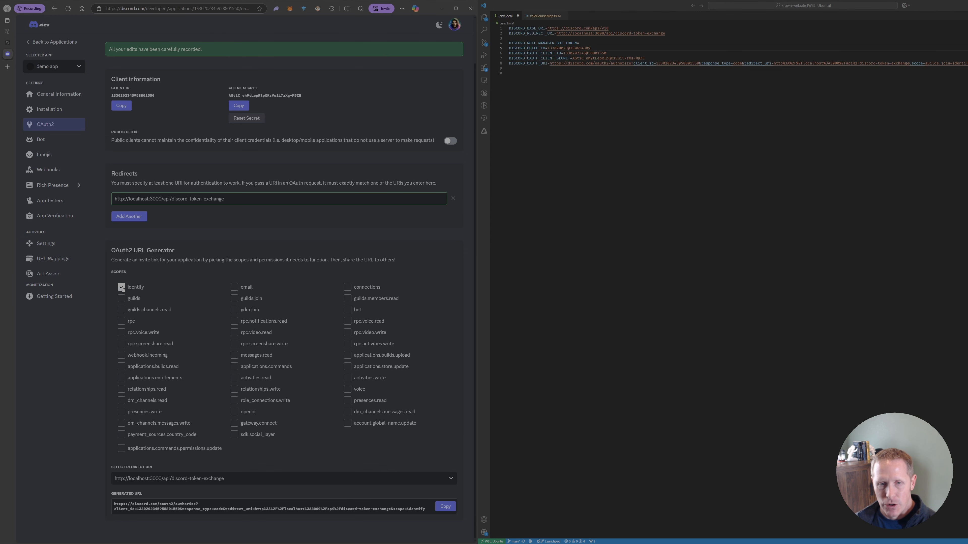
- Switch the URL generator to the bot scope only, with the Manage Roles permission
{"action": "left_click", "coordinate": [122, 288]}
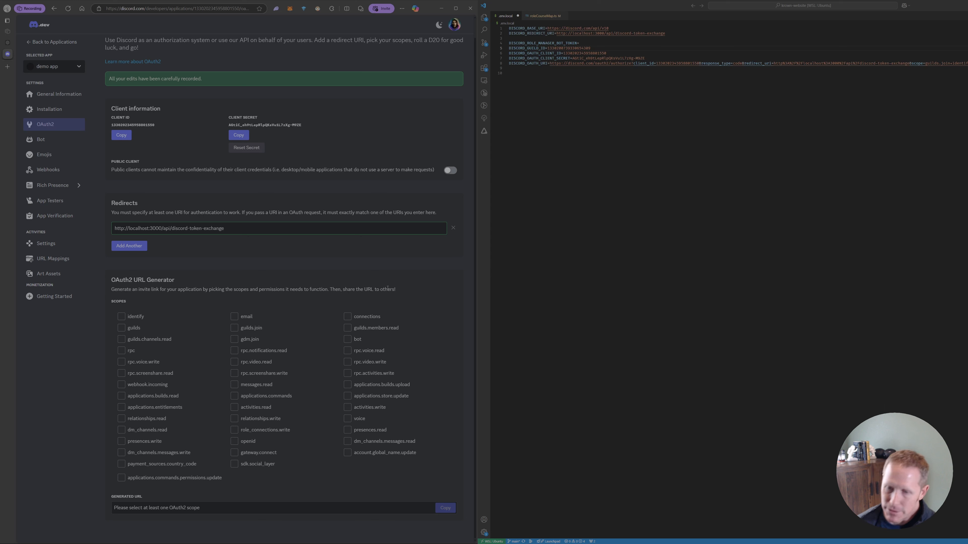
{"action": "left_click", "coordinate": [348, 339]}
{"action": "scroll", "coordinate": [405, 314], "scroll_direction": "down", "scroll_amount": 5}
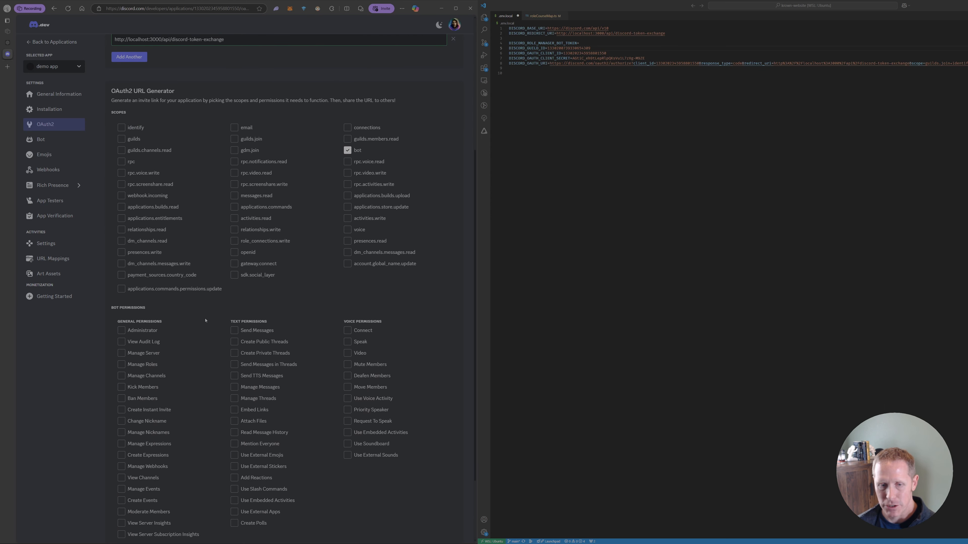
{"action": "scroll", "coordinate": [222, 412], "scroll_direction": "down", "scroll_amount": 3}
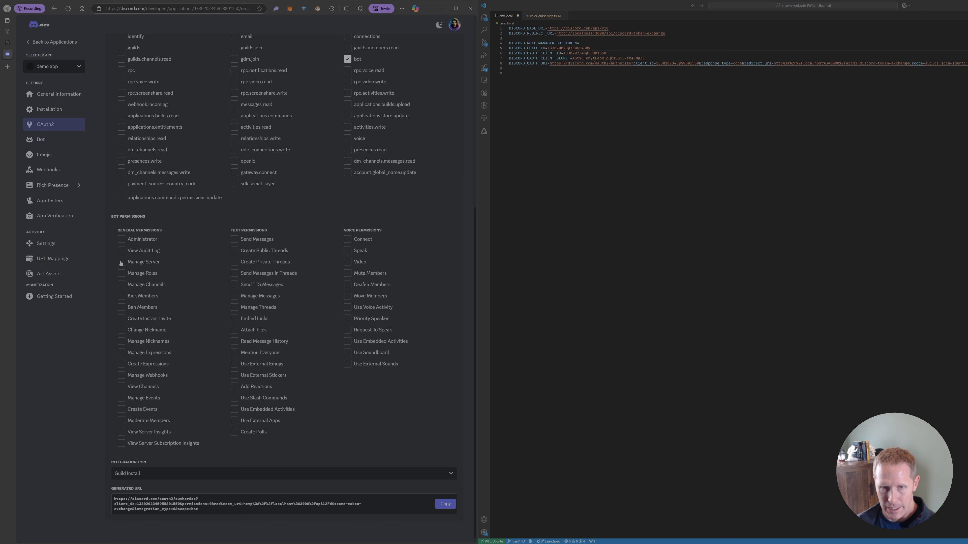
{"action": "left_click", "coordinate": [122, 273]}
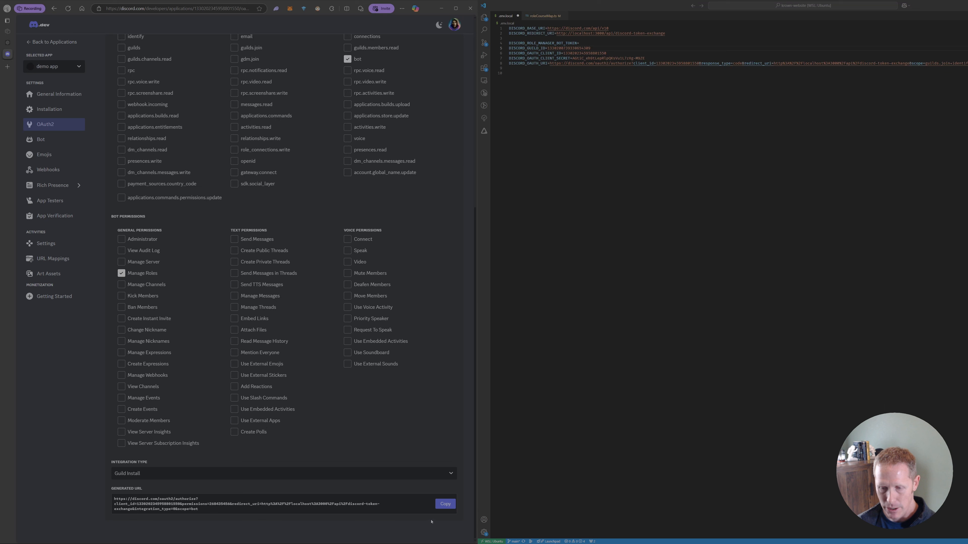
- Copy the generated bot invite URL and paste it into a new browser tab
{"action": "left_click", "coordinate": [442, 504]}
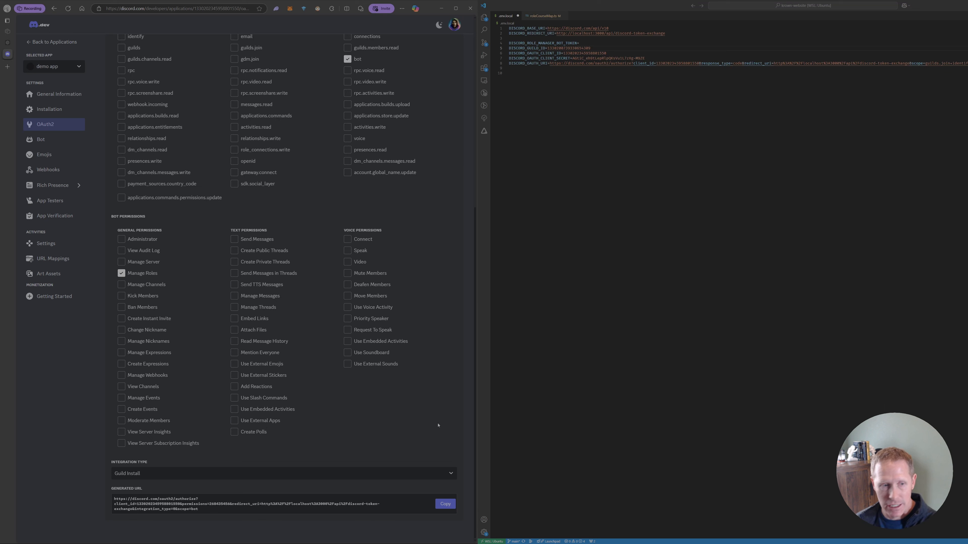
{"action": "key", "text": "ctrl+t"}
{"action": "key", "text": "ctrl+v"}
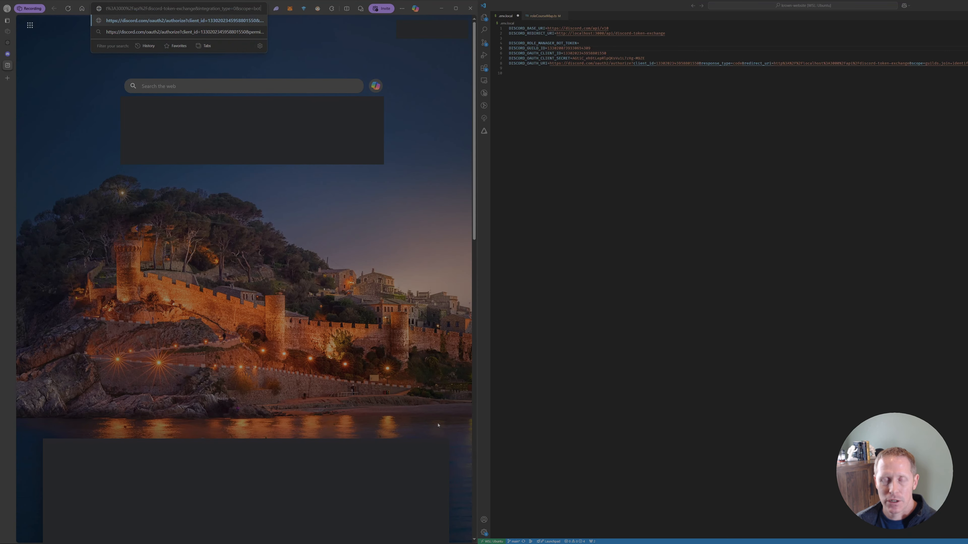
- Load the pasted bot invite URL in Edge
{"action": "key", "text": "Return"}
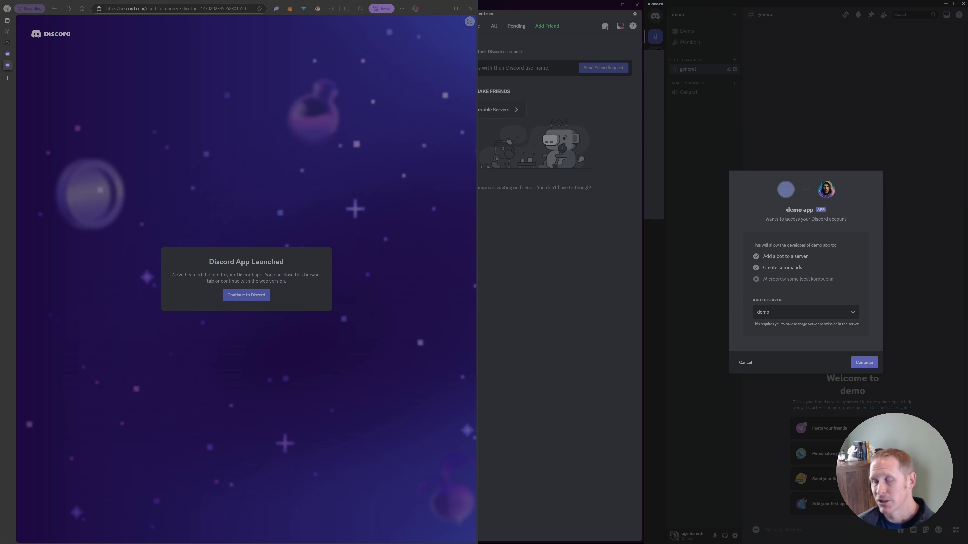
- Choose the demo server and authorize demo app with Manage Roles
{"action": "left_click", "coordinate": [790, 312]}
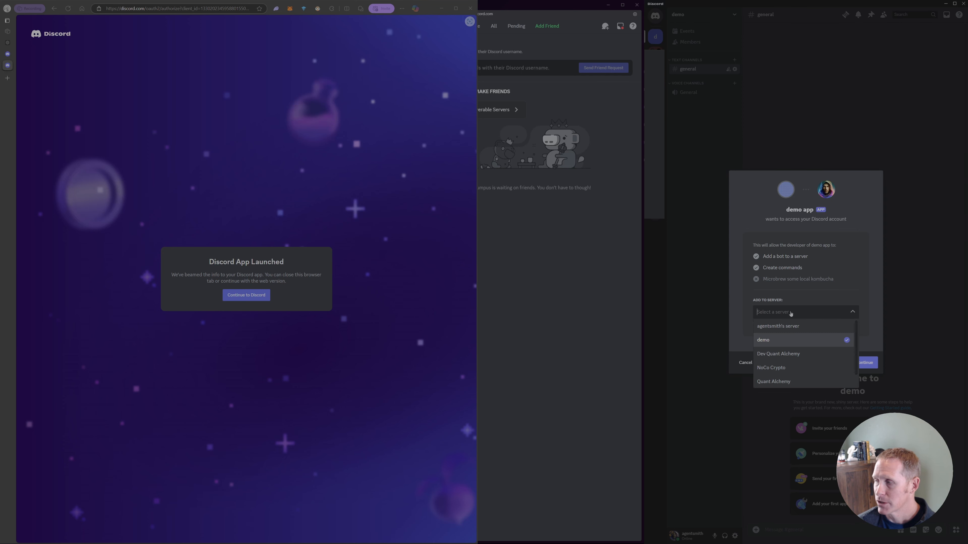
{"action": "left_click", "coordinate": [852, 312]}
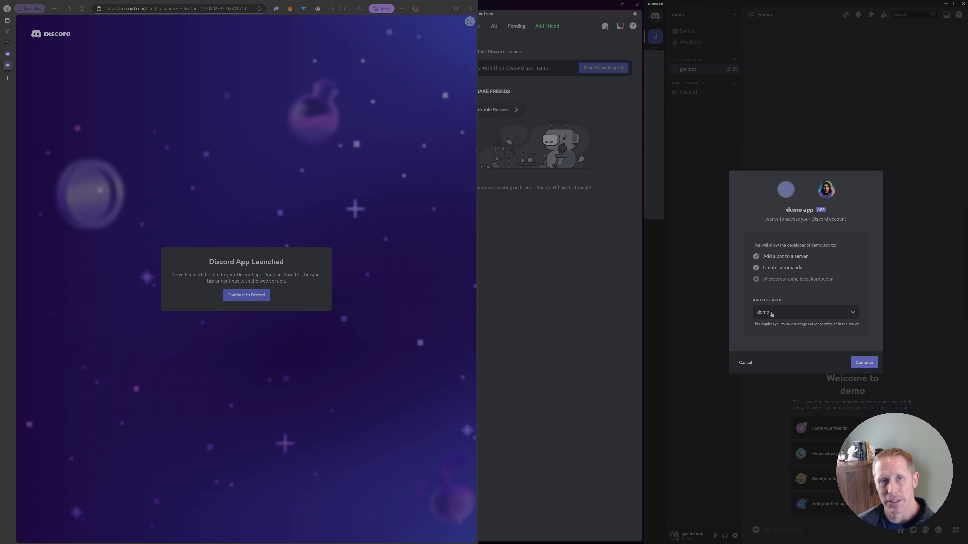
{"action": "left_click", "coordinate": [864, 363]}
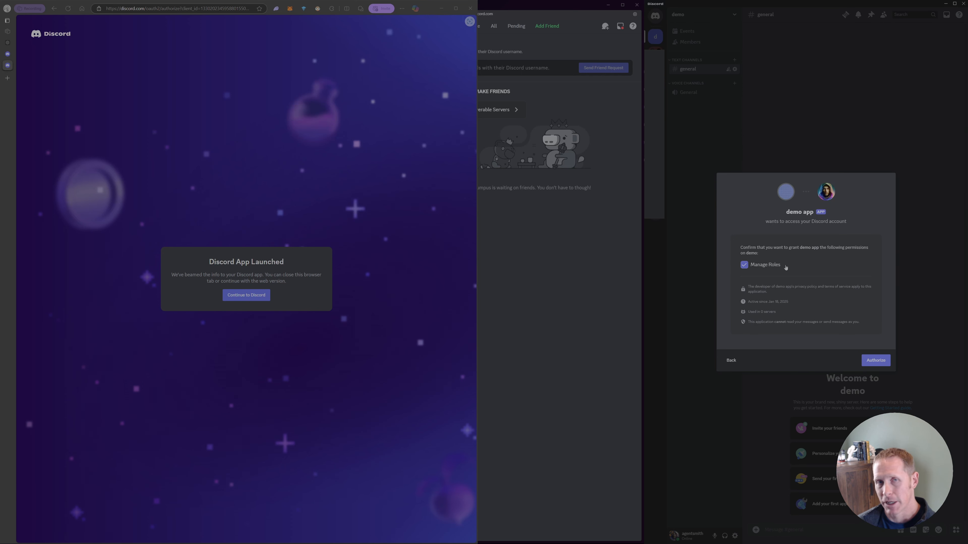
{"action": "left_click", "coordinate": [873, 361]}
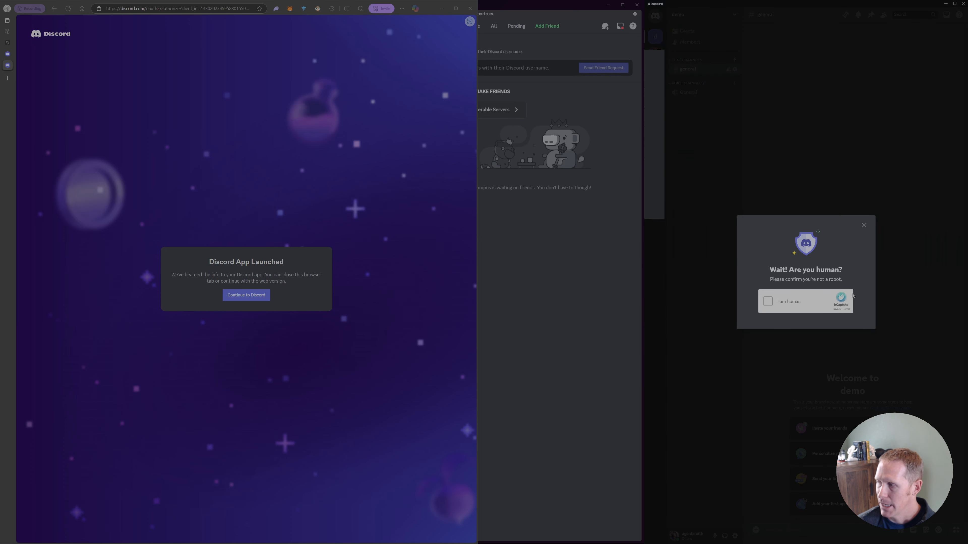
- Pass the hCaptcha image check and dismiss the Success confirmation
{"action": "left_click", "coordinate": [787, 299]}
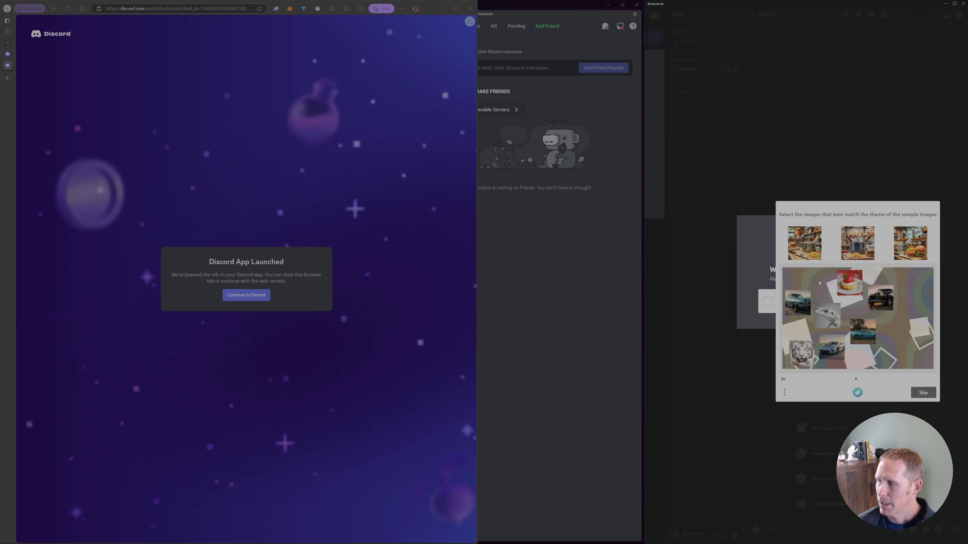
{"action": "left_click", "coordinate": [851, 281]}
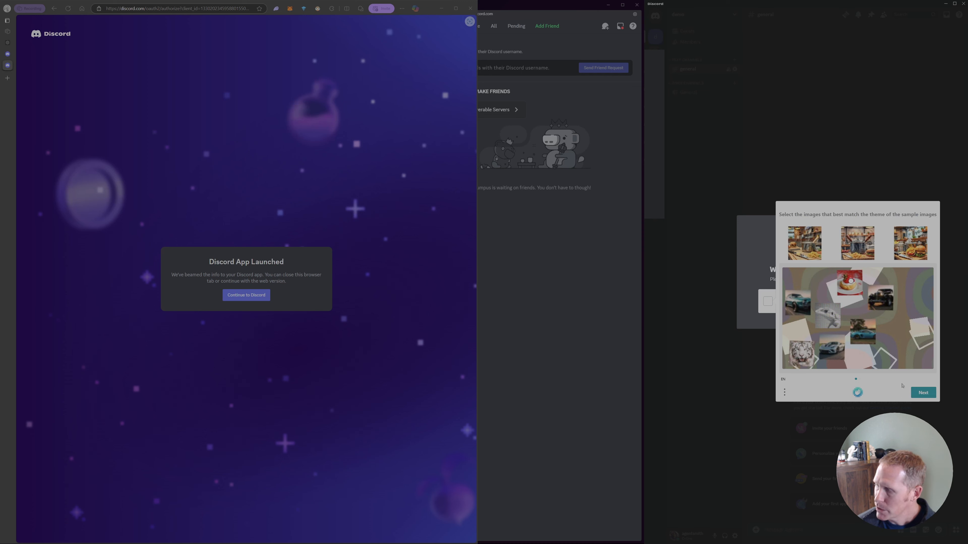
{"action": "left_click", "coordinate": [925, 394]}
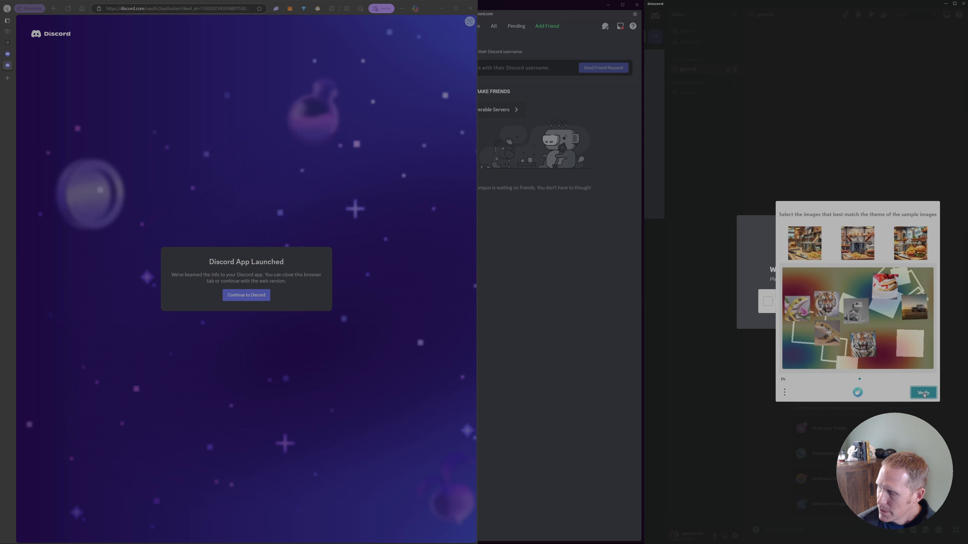
{"action": "left_click", "coordinate": [879, 292]}
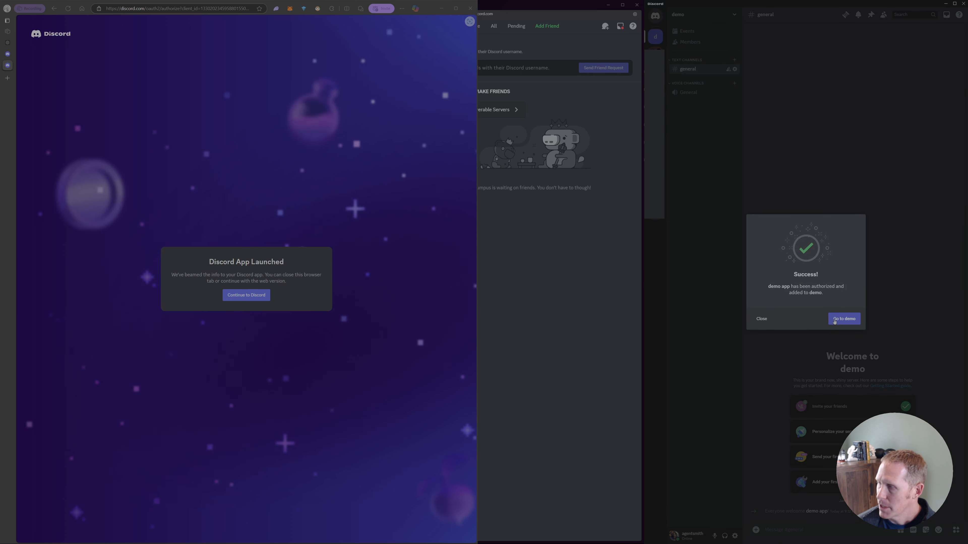
{"action": "left_click", "coordinate": [767, 319]}
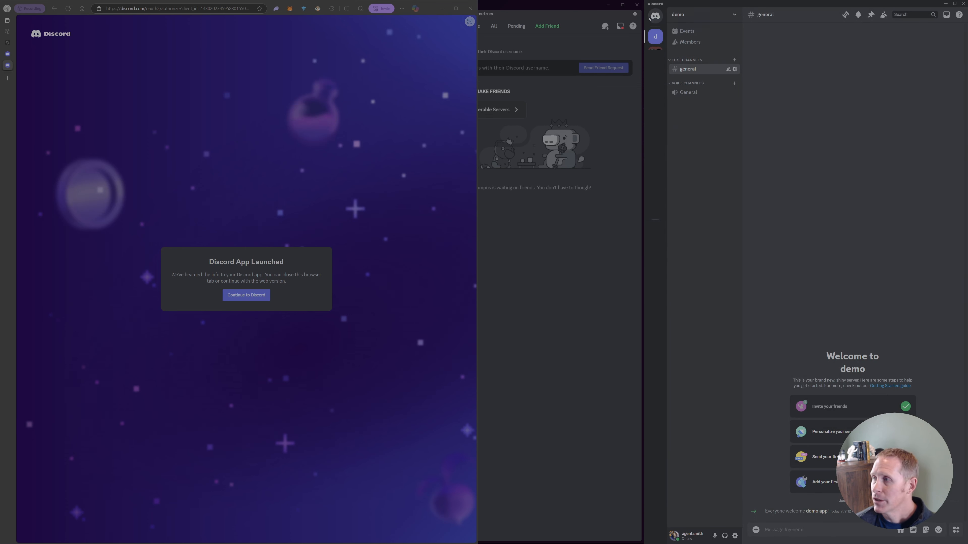
- Check the demo server's Integrations, then refresh the member list to show demo app
{"action": "right_click", "coordinate": [655, 36]}
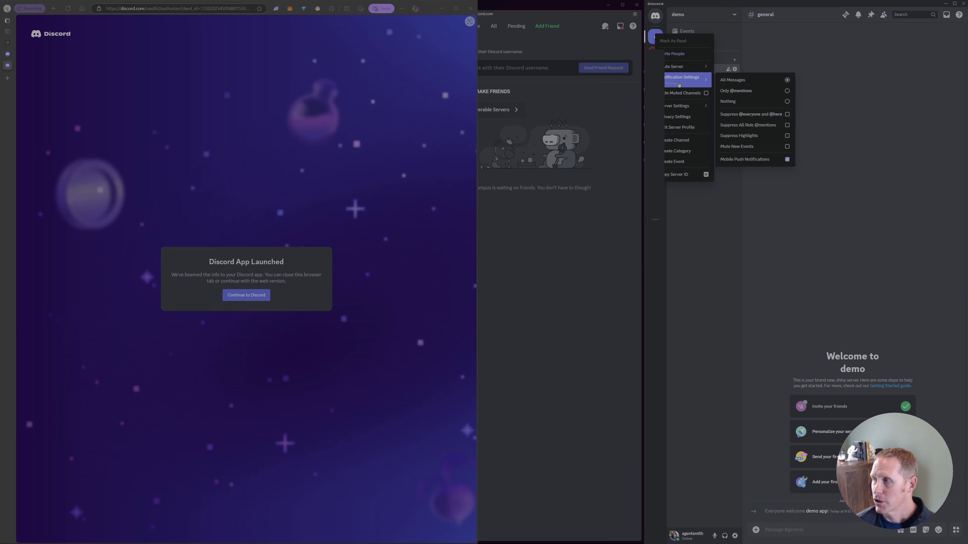
{"action": "mouse_move", "coordinate": [677, 106]}
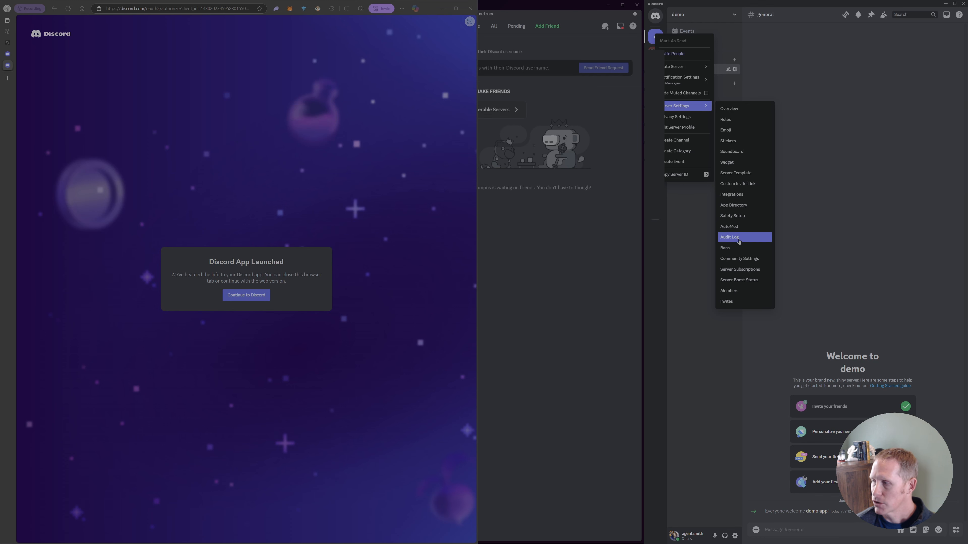
{"action": "left_click", "coordinate": [732, 195]}
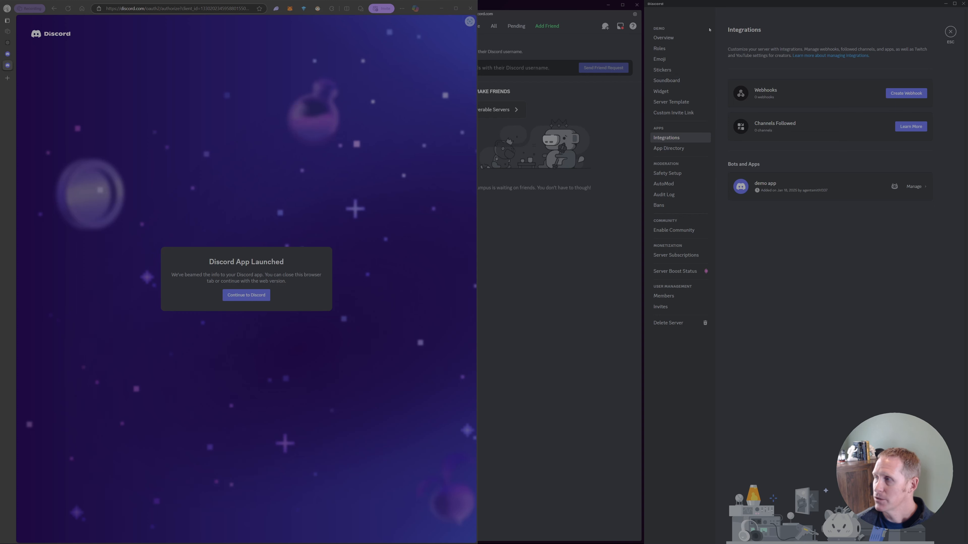
{"action": "left_click", "coordinate": [950, 31]}
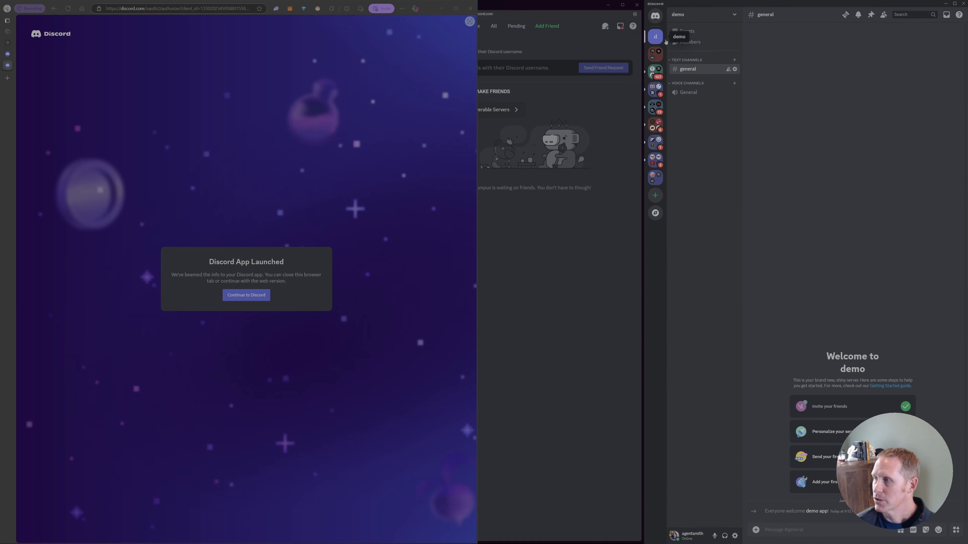
{"action": "left_click", "coordinate": [694, 43]}
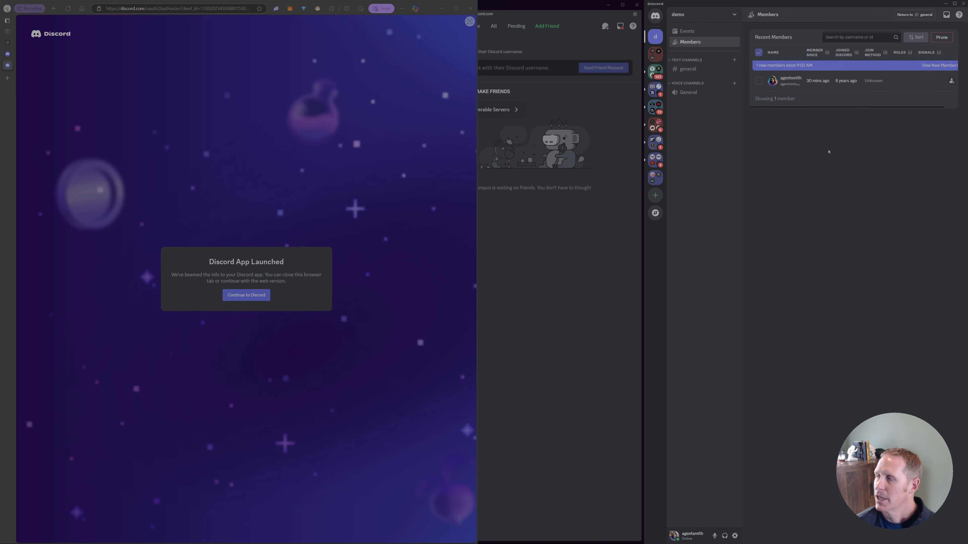
{"action": "left_click", "coordinate": [928, 67]}
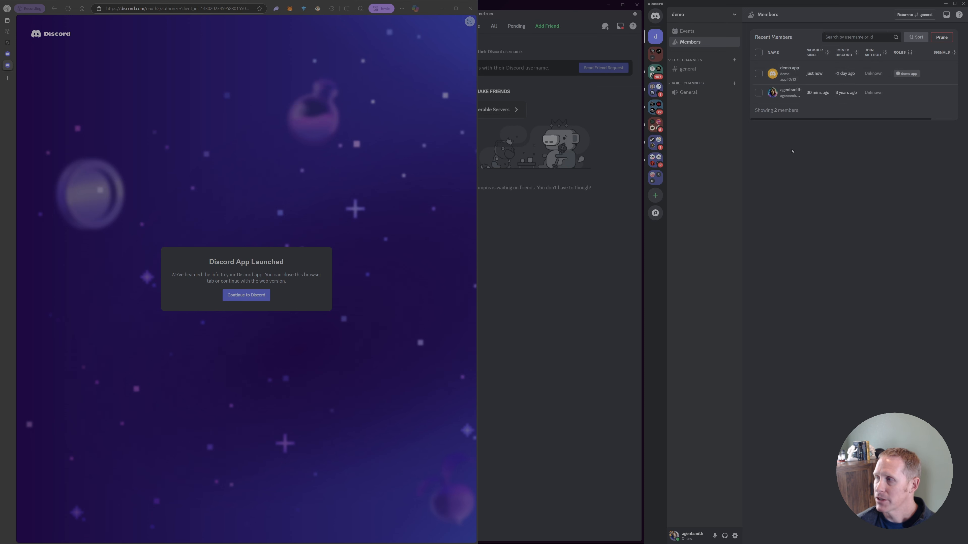
{"action": "right_click", "coordinate": [656, 38]}
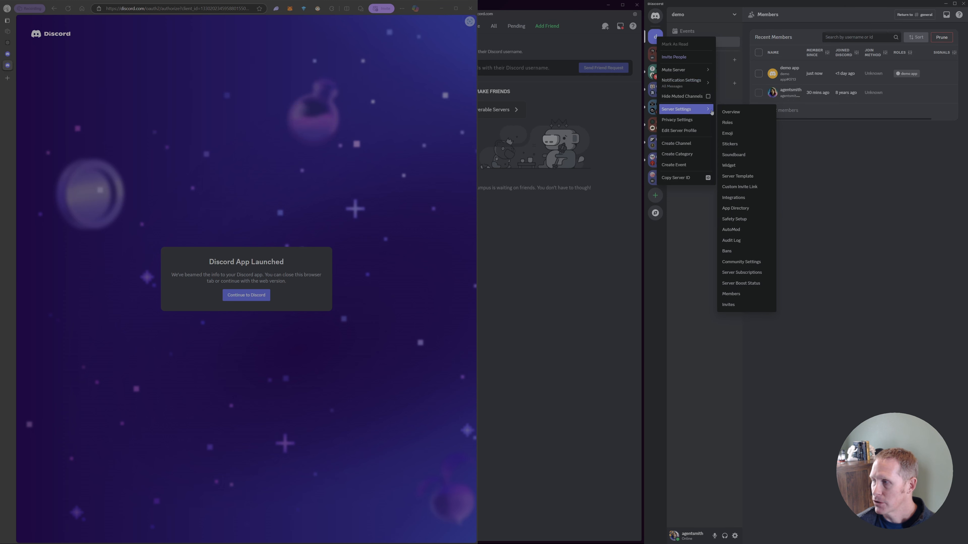
- In server Roles settings, drag the demo app role above role a, b and c
{"action": "left_click", "coordinate": [728, 122]}
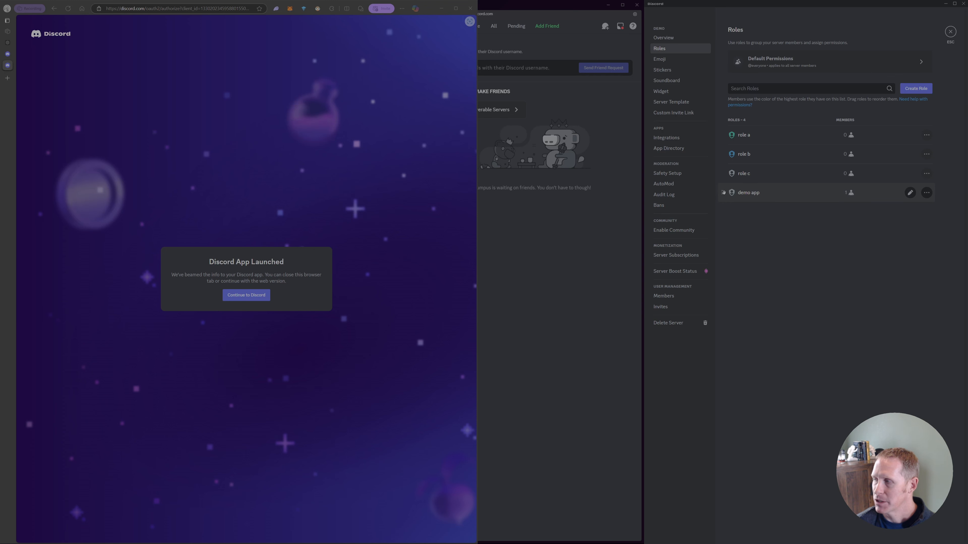
{"action": "left_click_drag", "start_coordinate": [722, 194], "coordinate": [720, 134]}
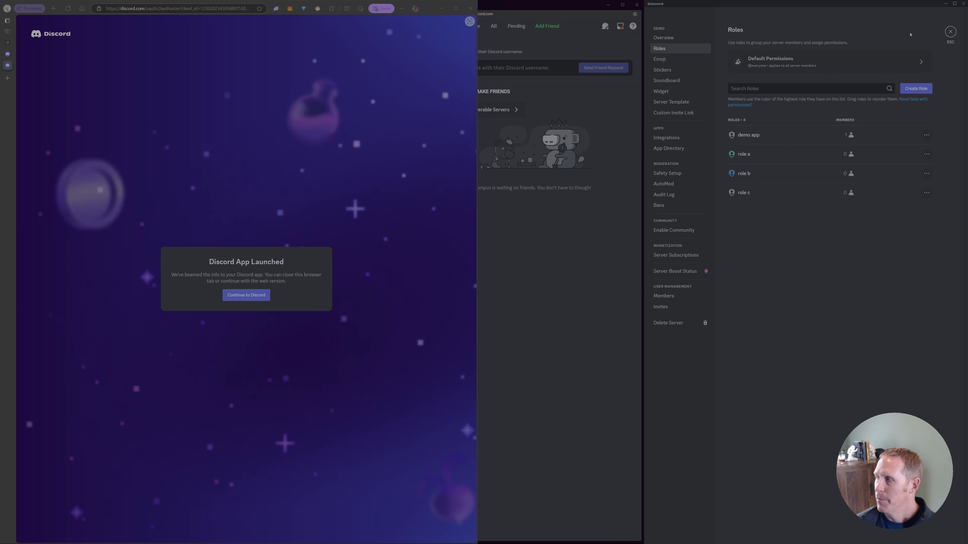
{"action": "left_click", "coordinate": [950, 31]}
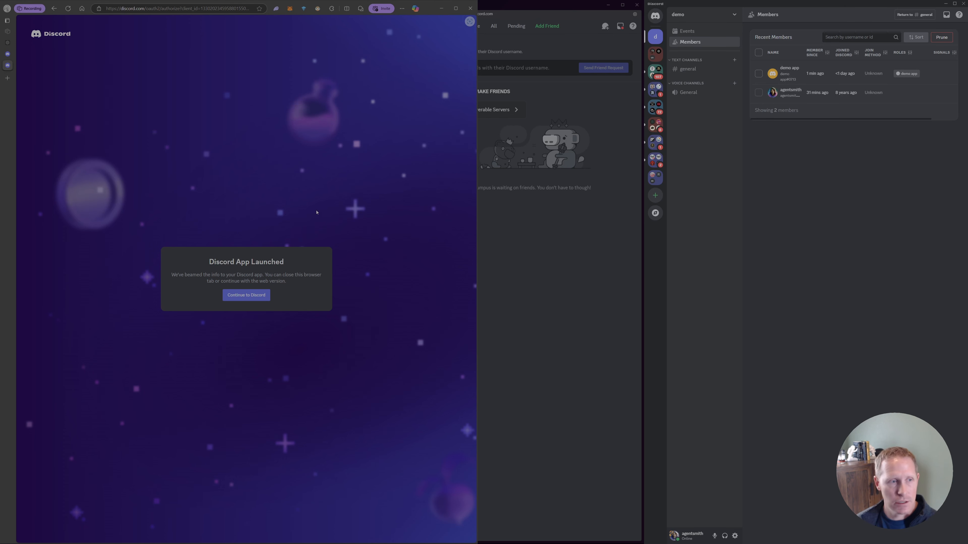
- Close the Discord App Launched tab, bring up .env.local, and open the app's Bot page
{"action": "key", "text": "ctrl+w"}
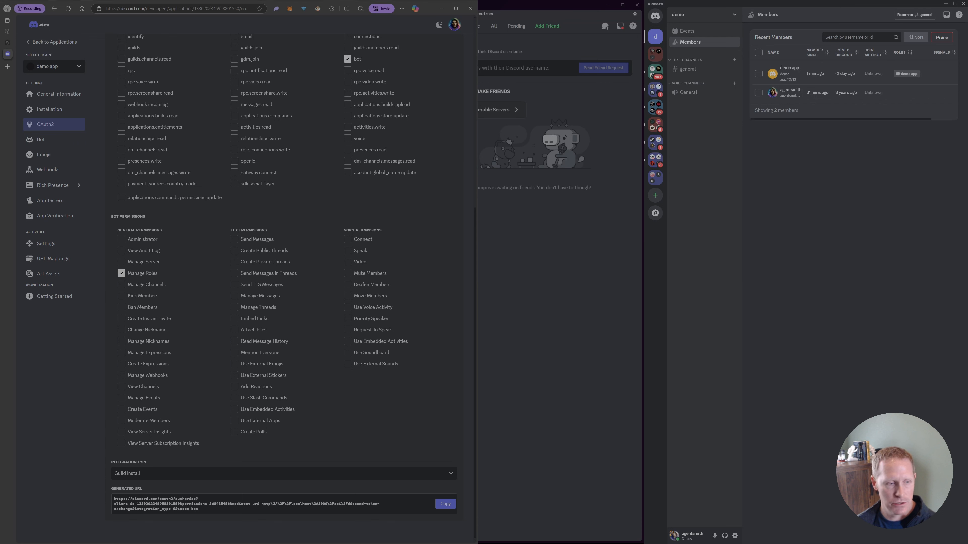
{"action": "key", "text": "alt+Tab"}
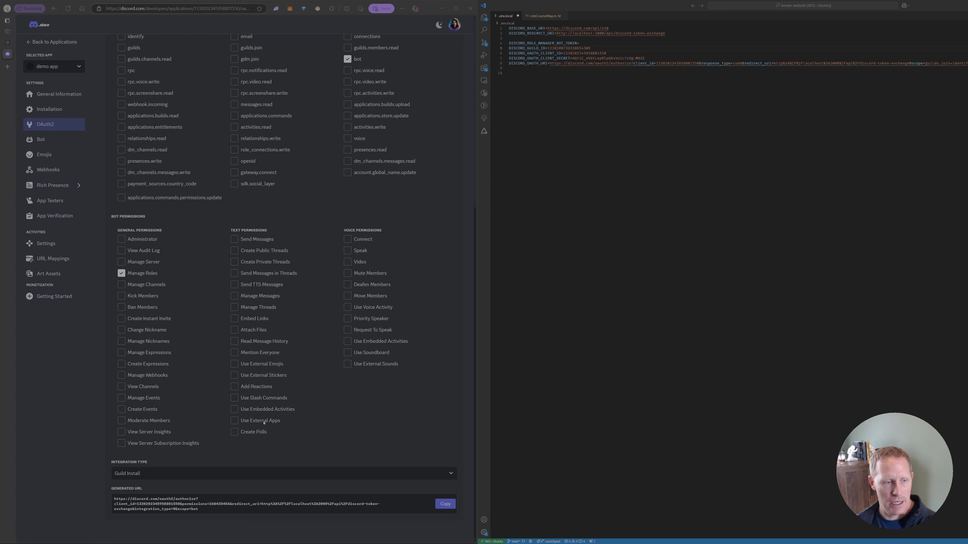
{"action": "left_click", "coordinate": [49, 142]}
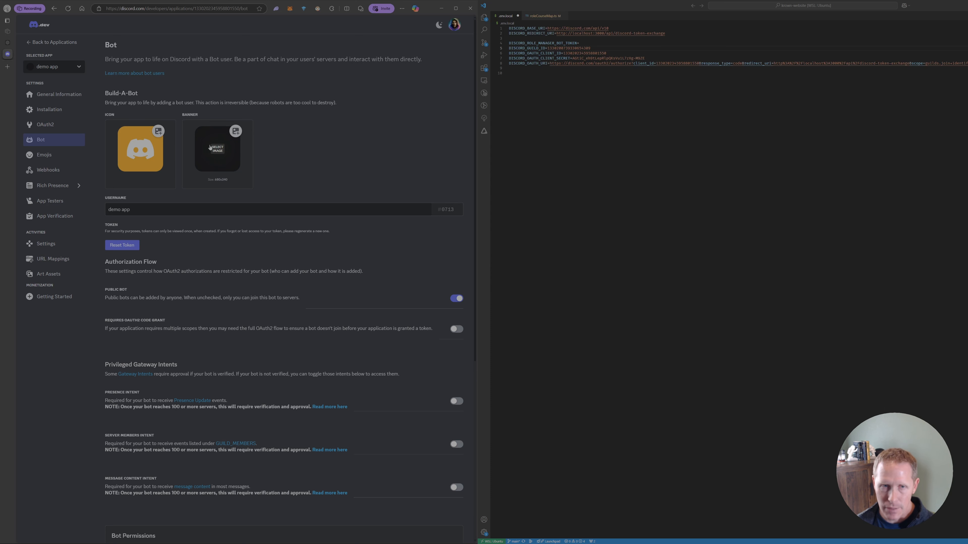
- Reset the demo app bot token, confirming and submitting the MFA authentication code
{"action": "left_click", "coordinate": [46, 124]}
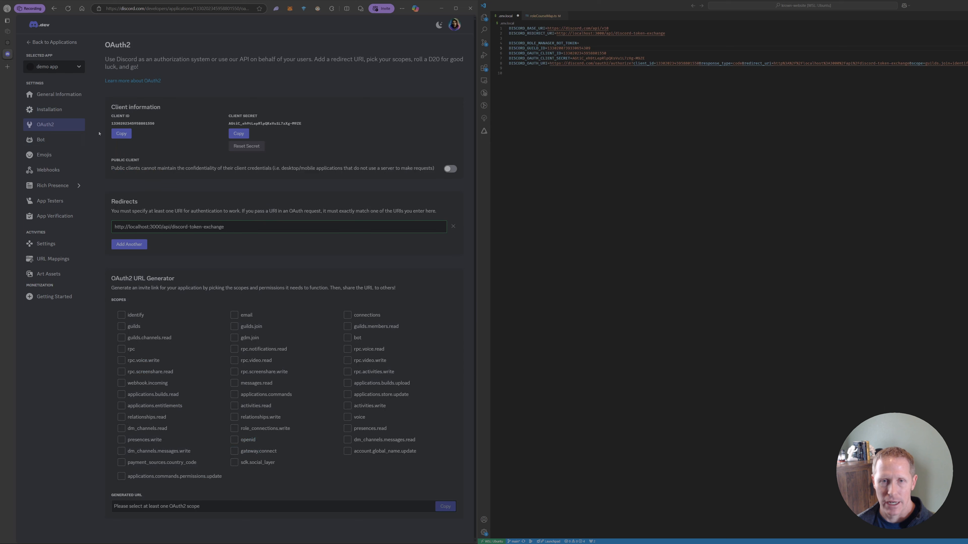
{"action": "left_click", "coordinate": [54, 141]}
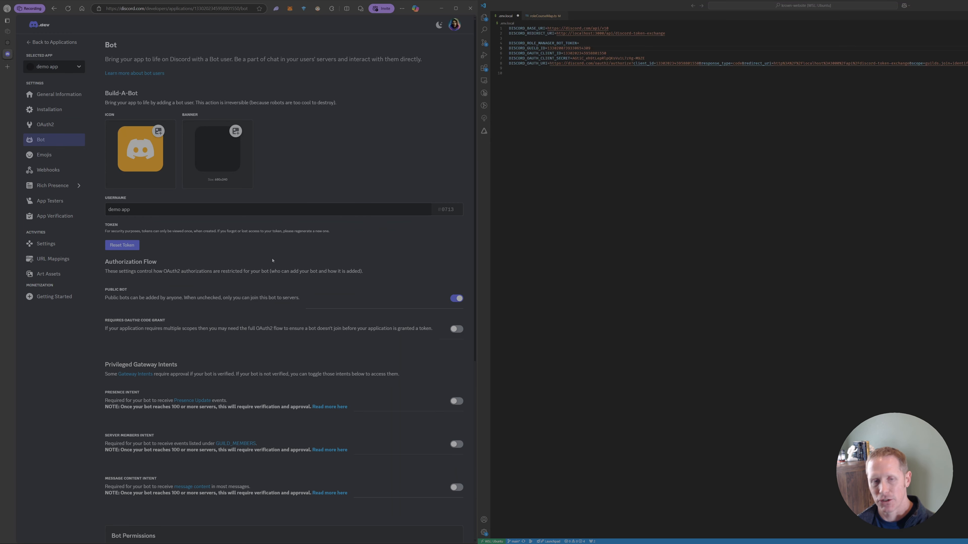
{"action": "left_click", "coordinate": [117, 248]}
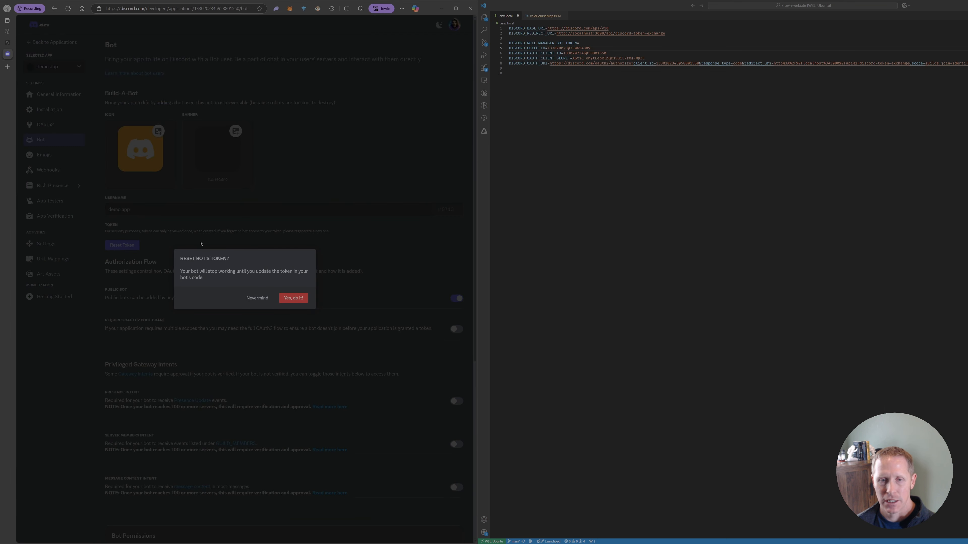
{"action": "left_click", "coordinate": [297, 301]}
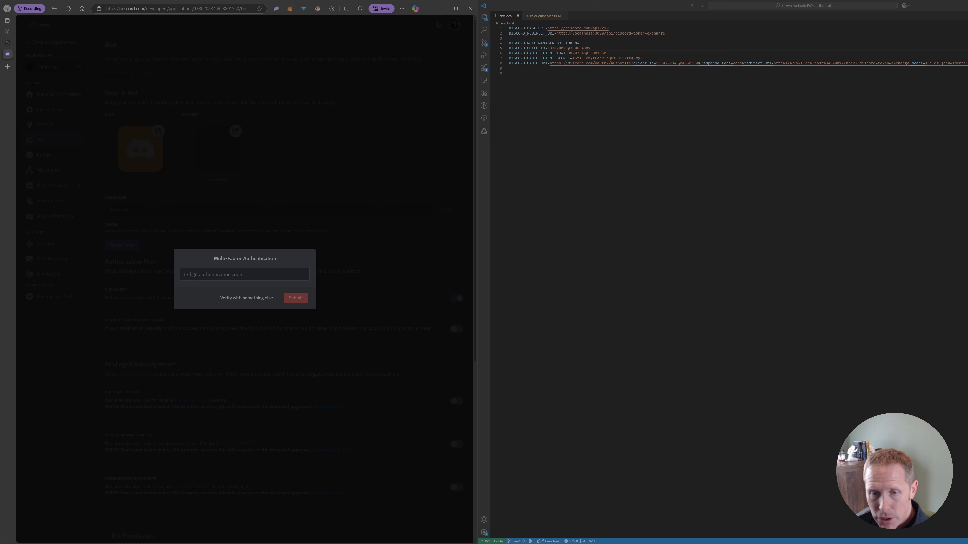
{"action": "left_click", "coordinate": [277, 273]}
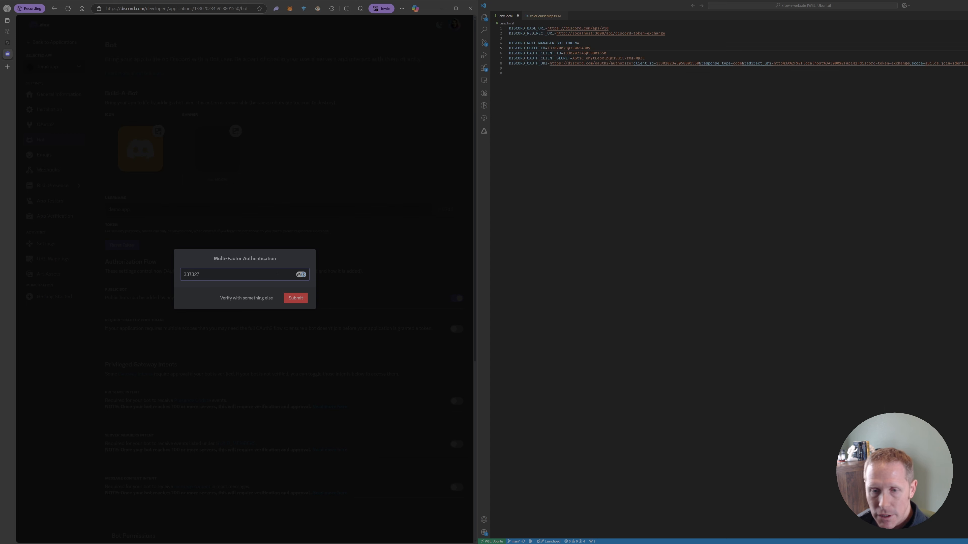
{"action": "left_click", "coordinate": [288, 299]}
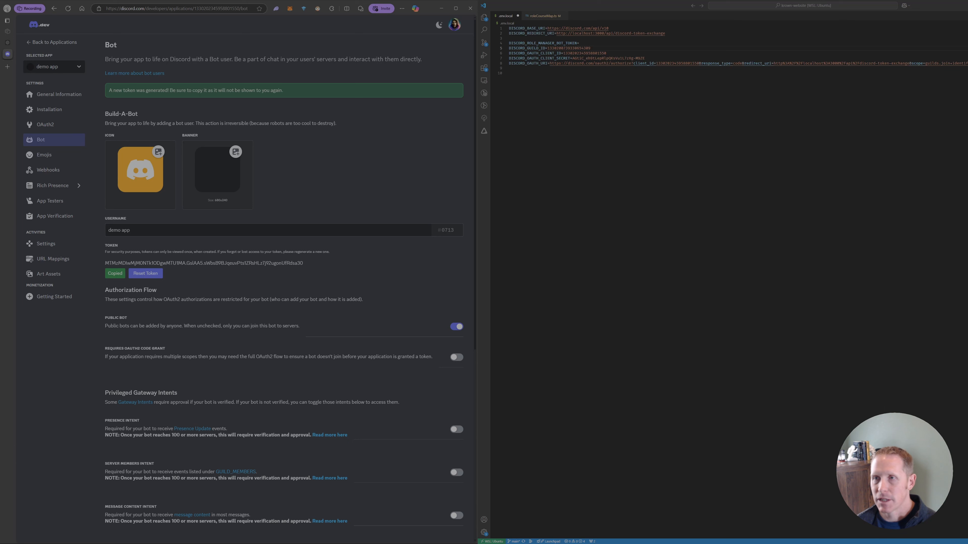
- Paste the new bot token into DISCORD_ROLE_MANAGER_BOT_TOKEN on line 4 of .env.local
{"action": "left_click", "coordinate": [588, 42]}
{"action": "key", "text": "ctrl+v"}
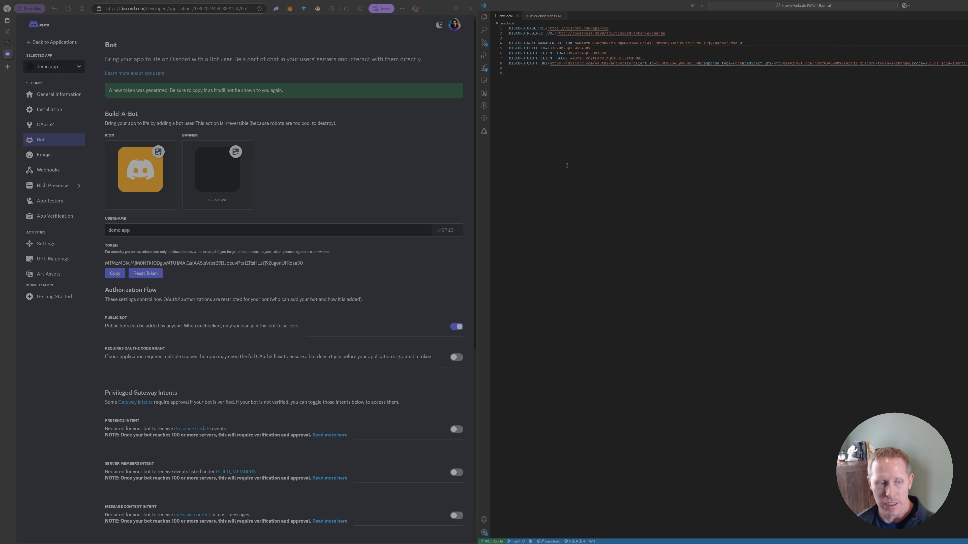
{"action": "left_click", "coordinate": [543, 16]}
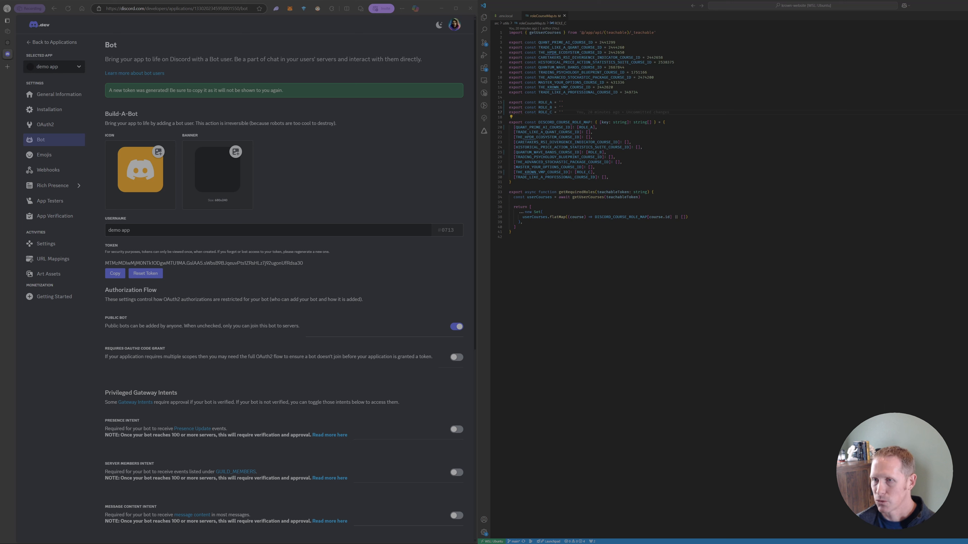
- Paste the three Discord role IDs into the ROLE_A, ROLE_B and ROLE_C quotes
{"action": "left_click", "coordinate": [561, 102]}
{"action": "key", "text": "ctrl+v"}
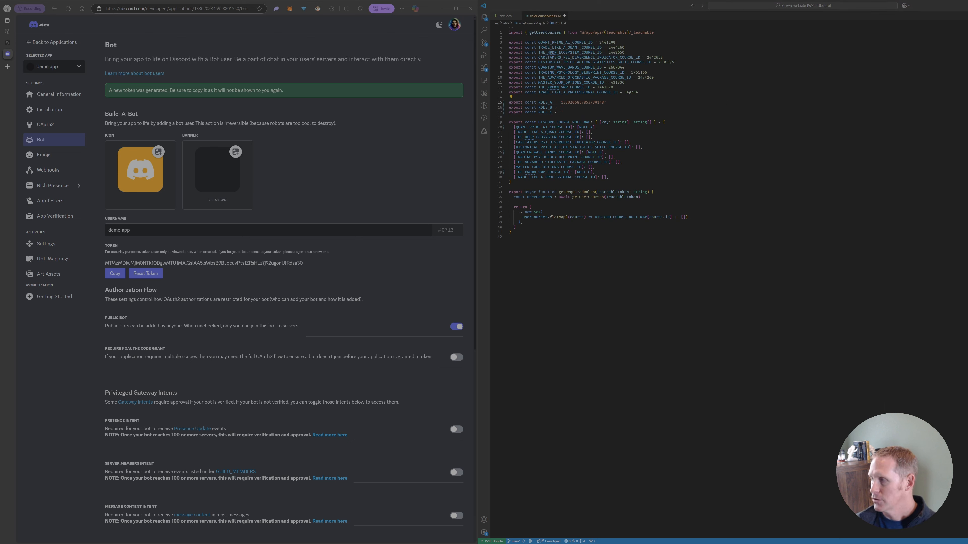
{"action": "left_click", "coordinate": [561, 107]}
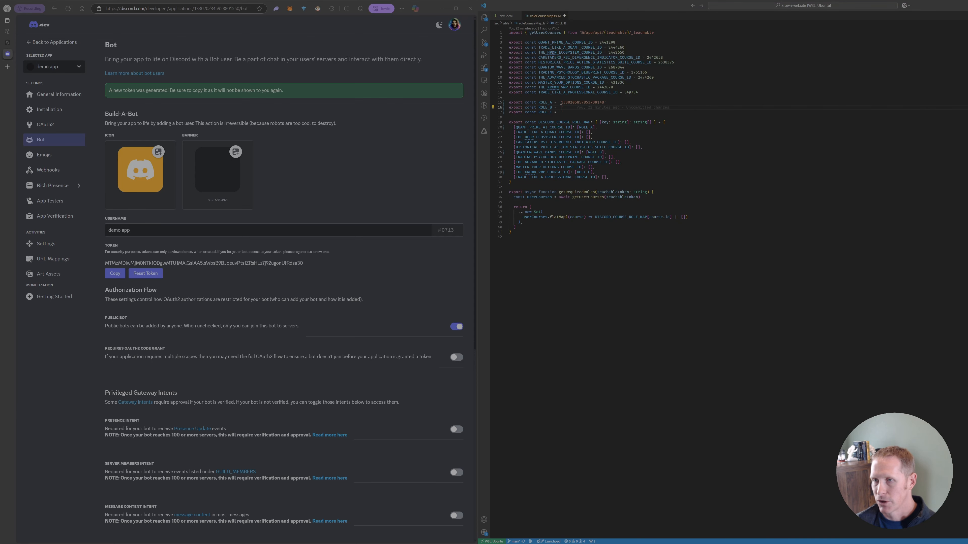
{"action": "key", "text": "ctrl+v"}
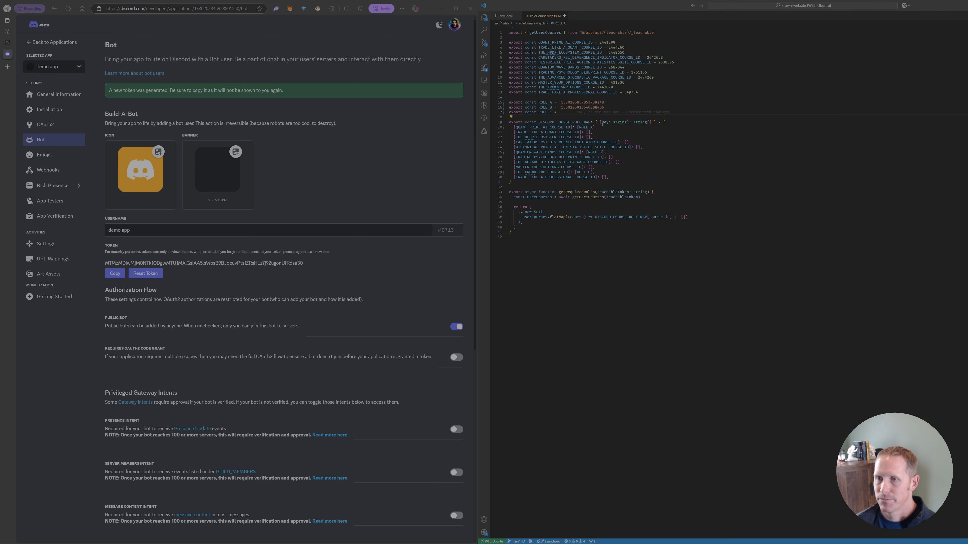
{"action": "left_click", "coordinate": [560, 112]}
{"action": "key", "text": "ctrl+v"}
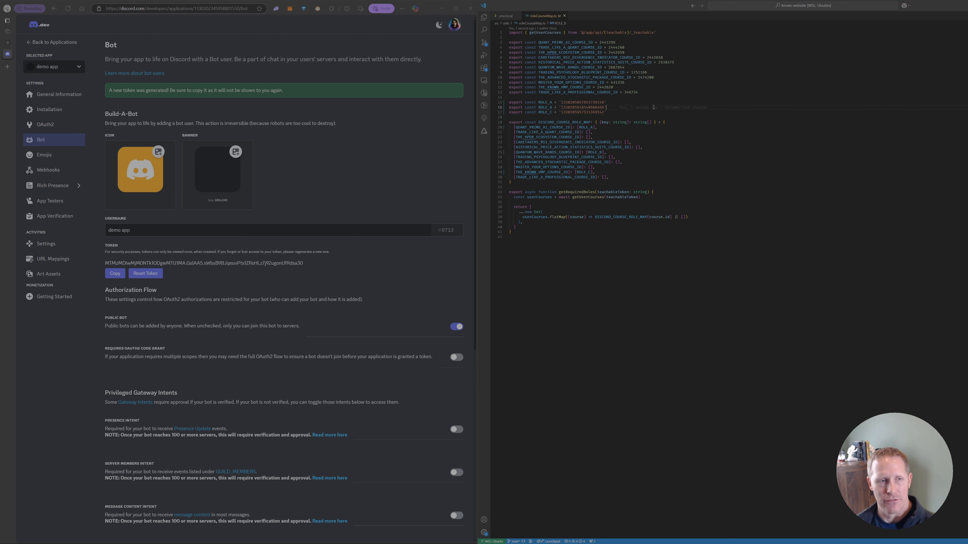
- Go to the QUANT_PRIME_AI_COURSE_ID mapping line, then switch back to the browser
{"action": "left_click", "coordinate": [606, 127]}
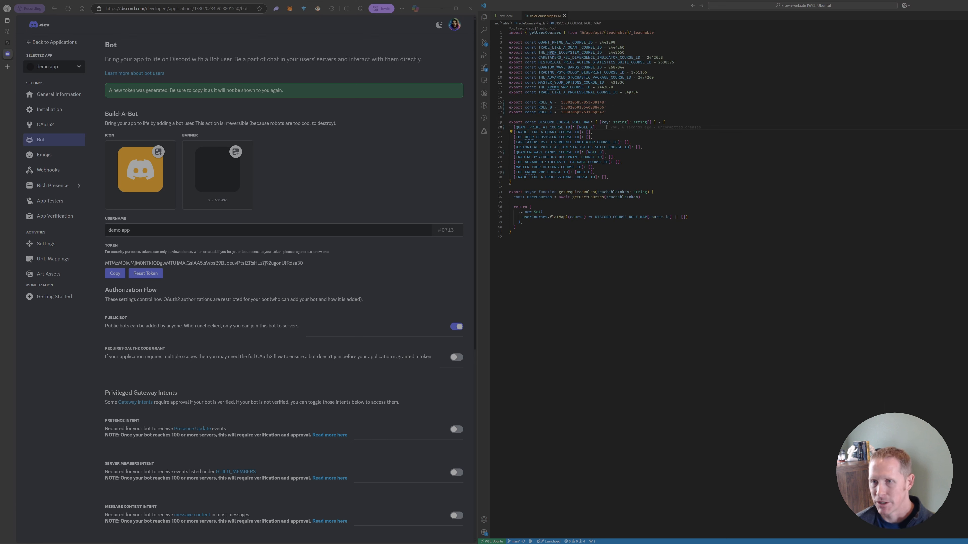
{"action": "key", "text": "Home"}
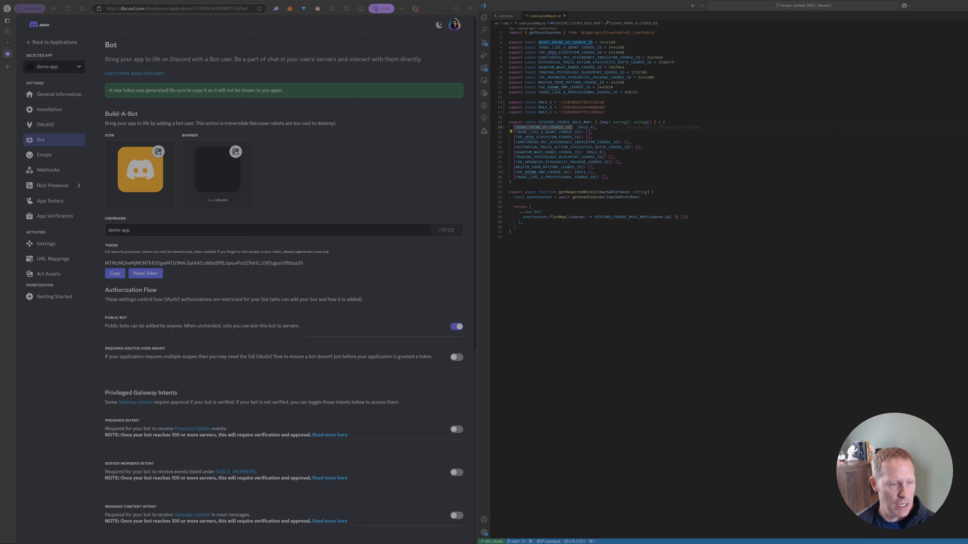
{"action": "key", "text": "alt+Tab"}
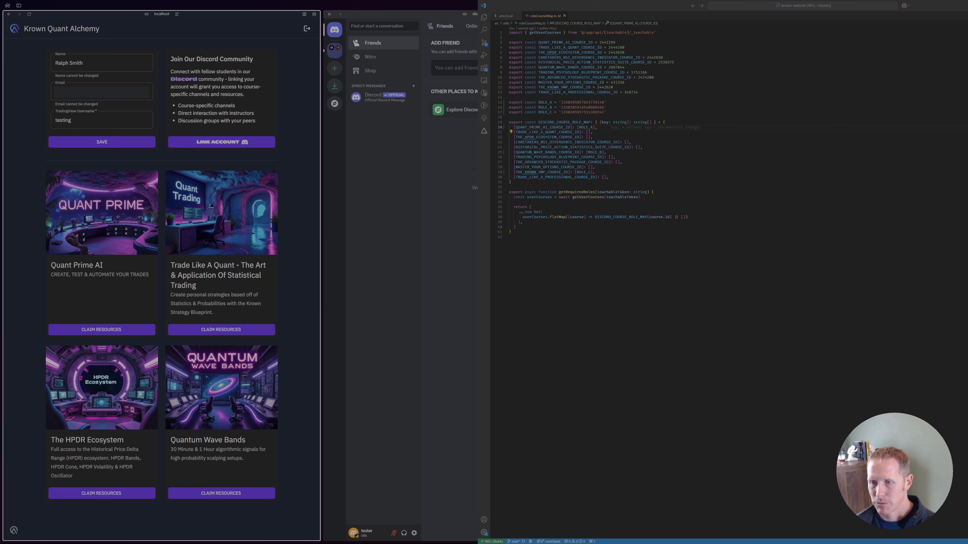
- Review which courses map to ROLE_A, ROLE_B and ROLE_C on lines 20, 25 and 29 of the role map
{"action": "key", "text": "alt+Tab"}
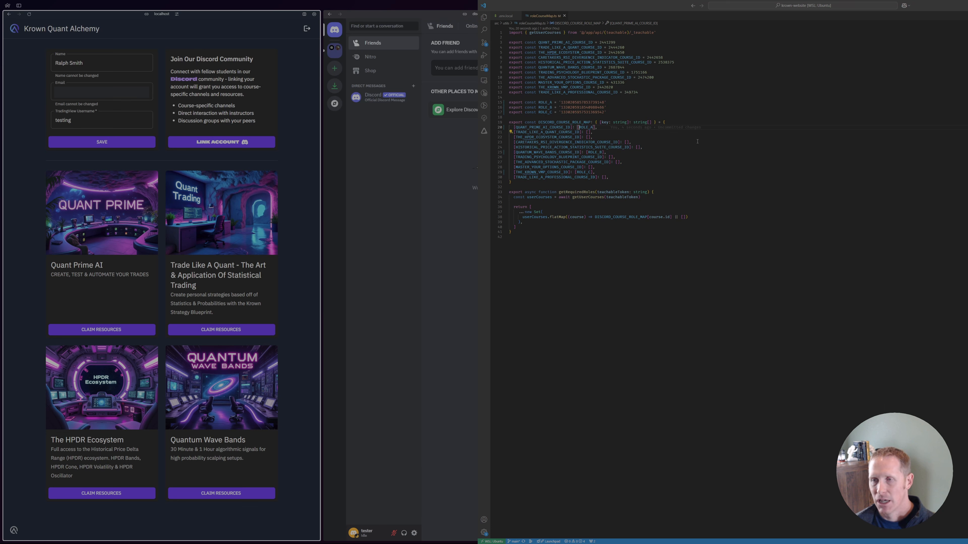
{"action": "key", "text": "Down"}
{"action": "key", "text": "Down"}
{"action": "key", "text": "Down"}
{"action": "key", "text": "Down"}
{"action": "key", "text": "Down"}
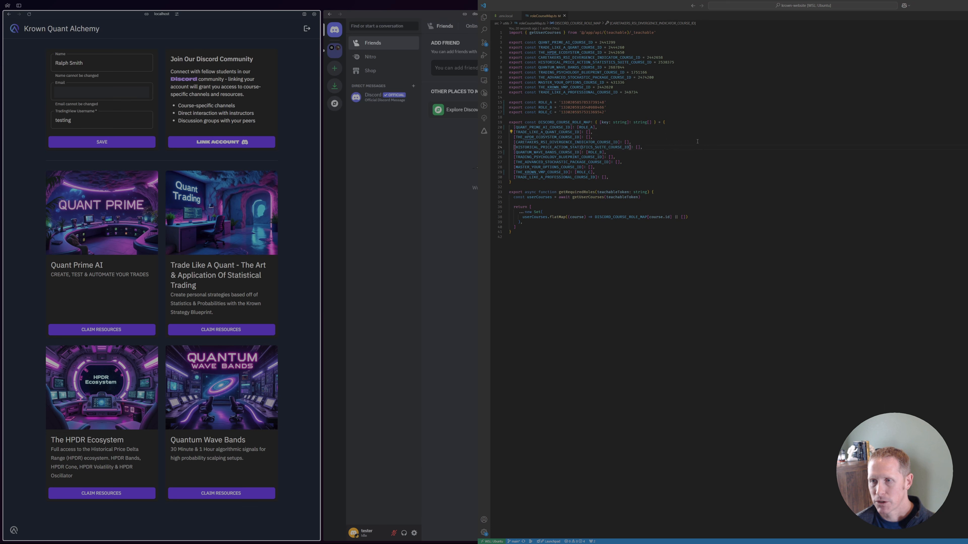
{"action": "key", "text": "ctrl+Right"}
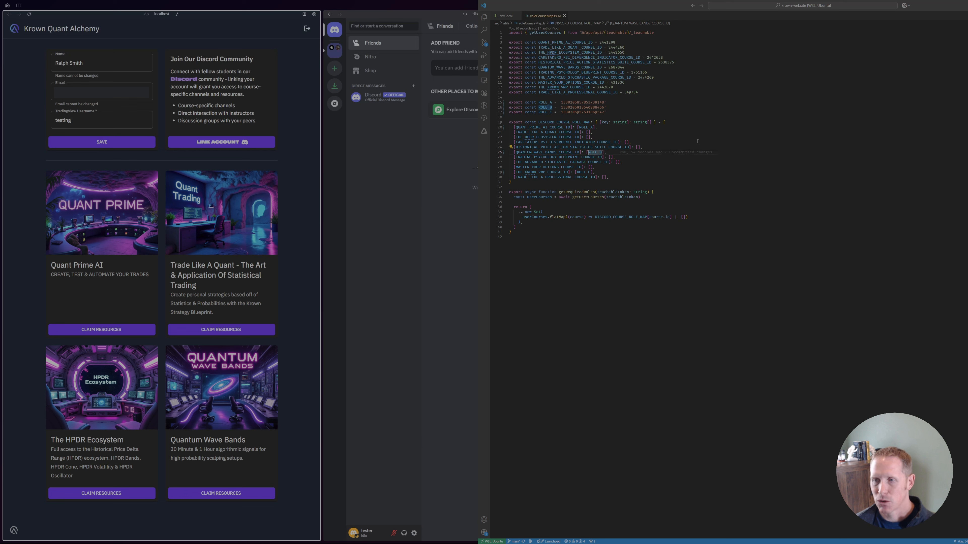
{"action": "key", "text": "Down"}
{"action": "key", "text": "Down"}
{"action": "key", "text": "Down"}
{"action": "key", "text": "Down"}
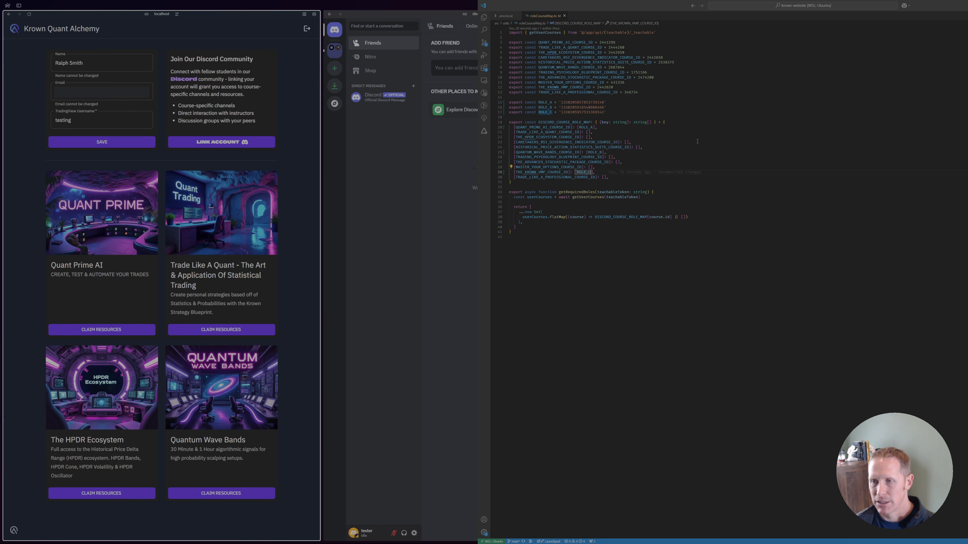
{"action": "key", "text": "ctrl+Left"}
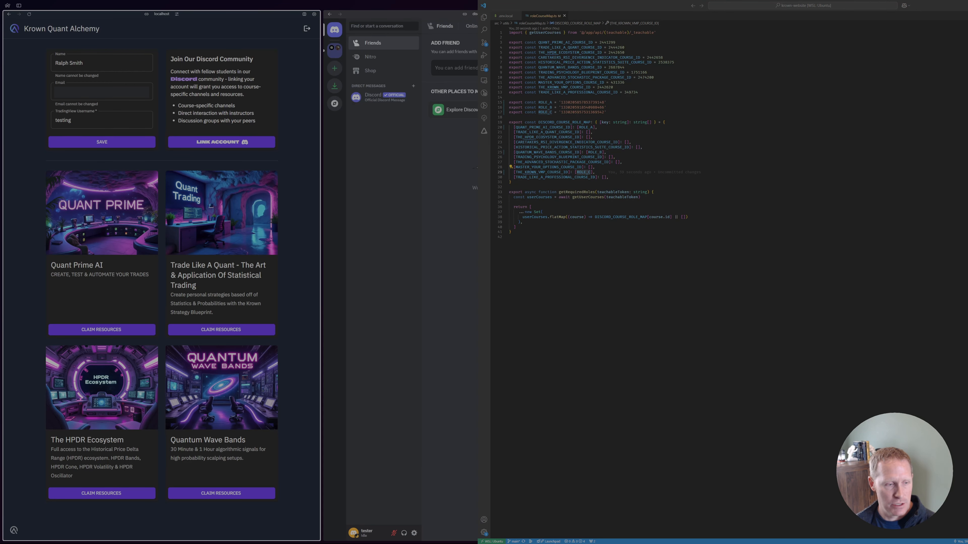
{"action": "key", "text": "alt+Tab"}
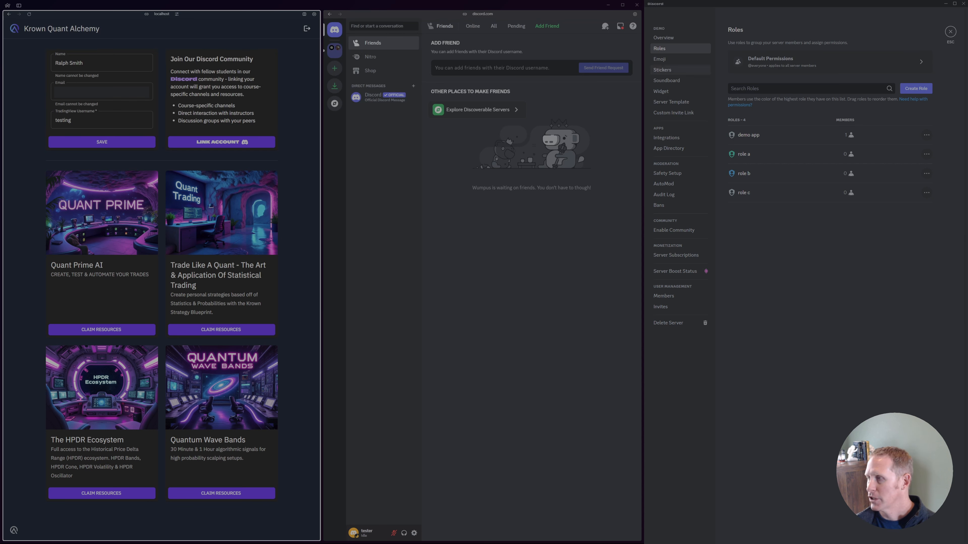
- Copy role a's ID from the demo server's roles list and close Server Settings
{"action": "left_click", "coordinate": [928, 155]}
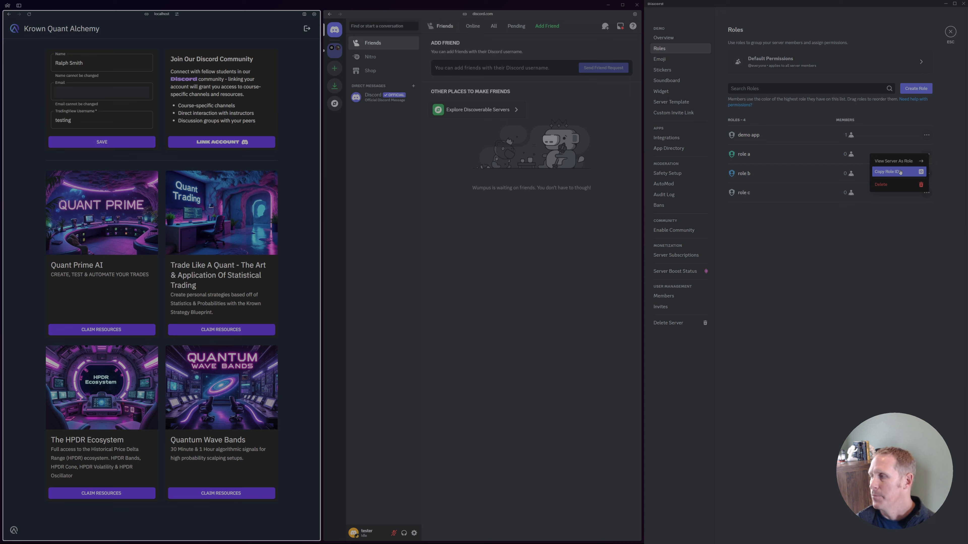
{"action": "left_click", "coordinate": [777, 270]}
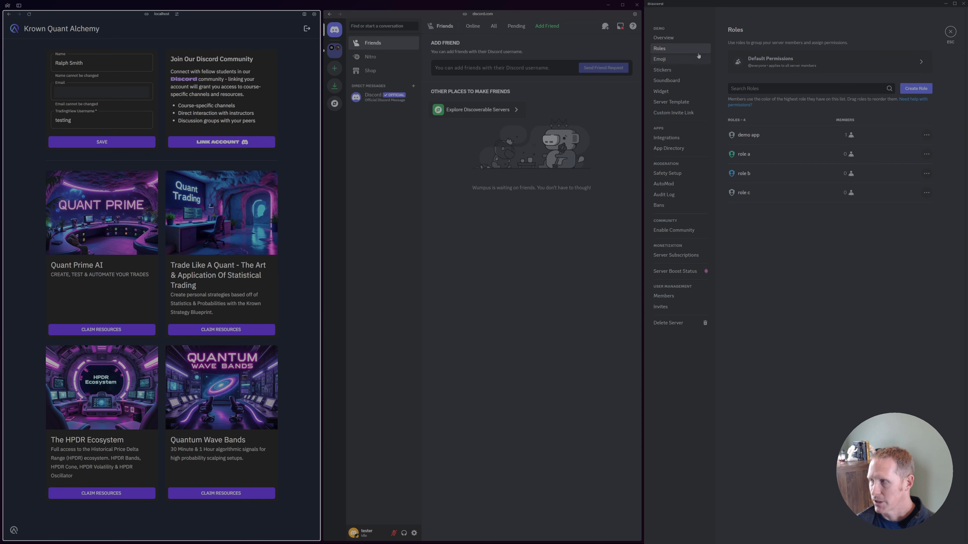
{"action": "left_click", "coordinate": [950, 31]}
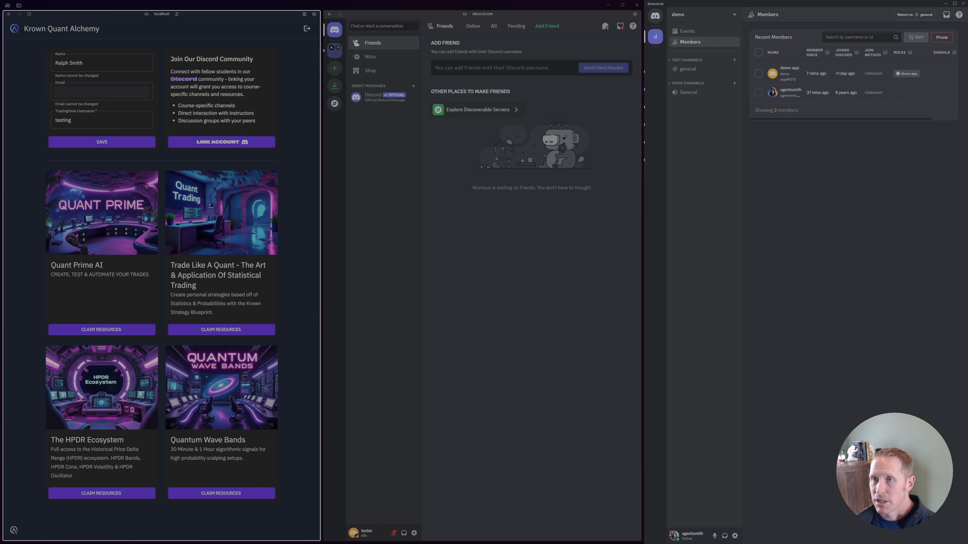
- Start linking the Discord account from the web app to bring up Discord's authorization prompt
{"action": "left_click", "coordinate": [209, 142]}
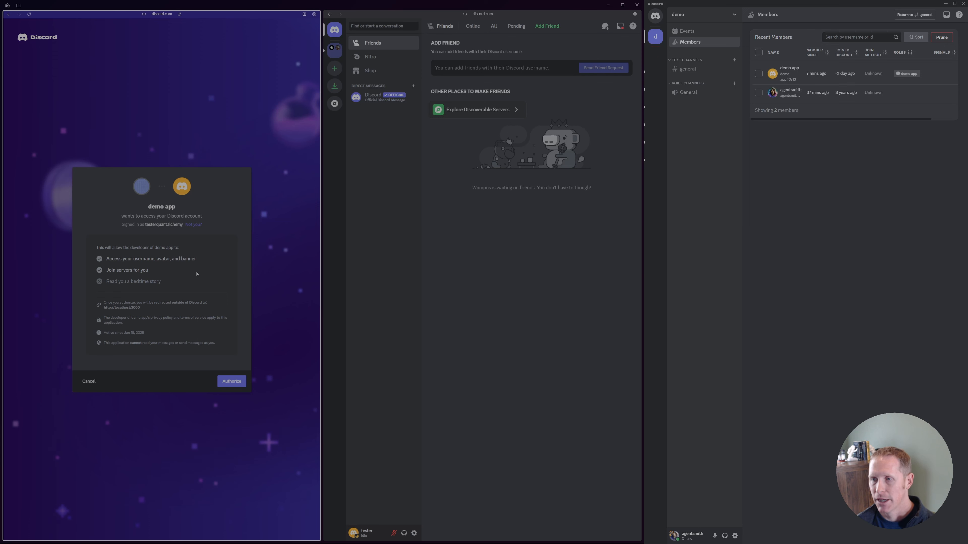
- Authorize demo app and view Discord's message confirming the account was added to server demo
{"action": "left_click", "coordinate": [231, 381]}
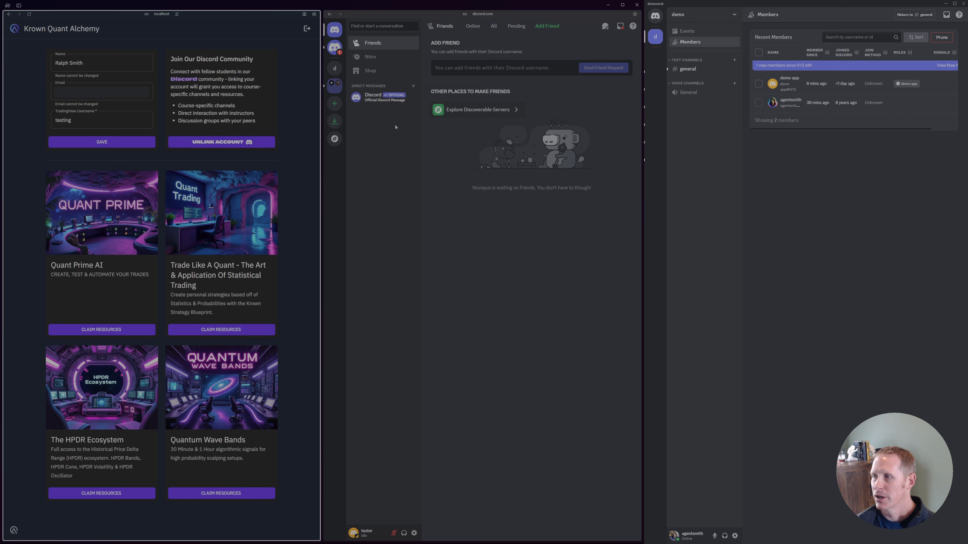
{"action": "left_click", "coordinate": [335, 49]}
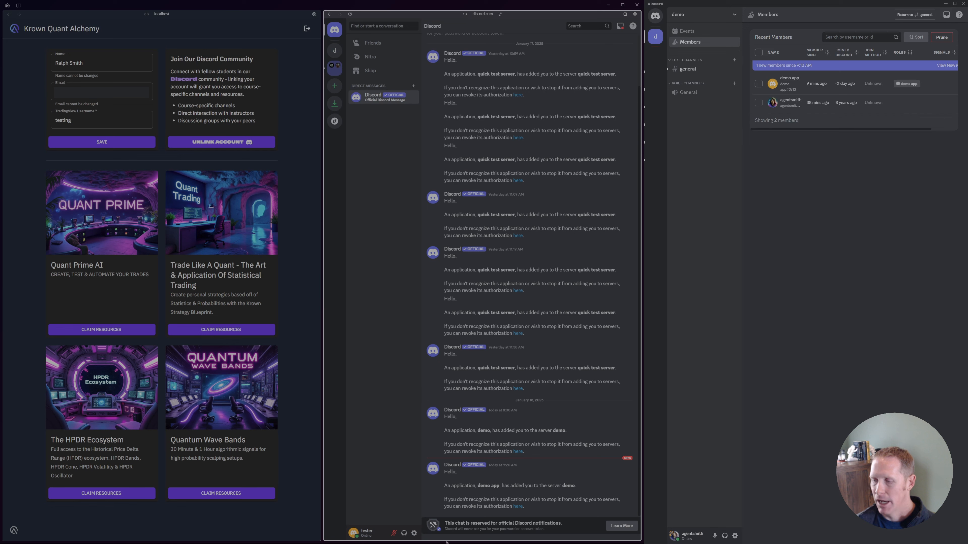
{"action": "left_click", "coordinate": [415, 534]}
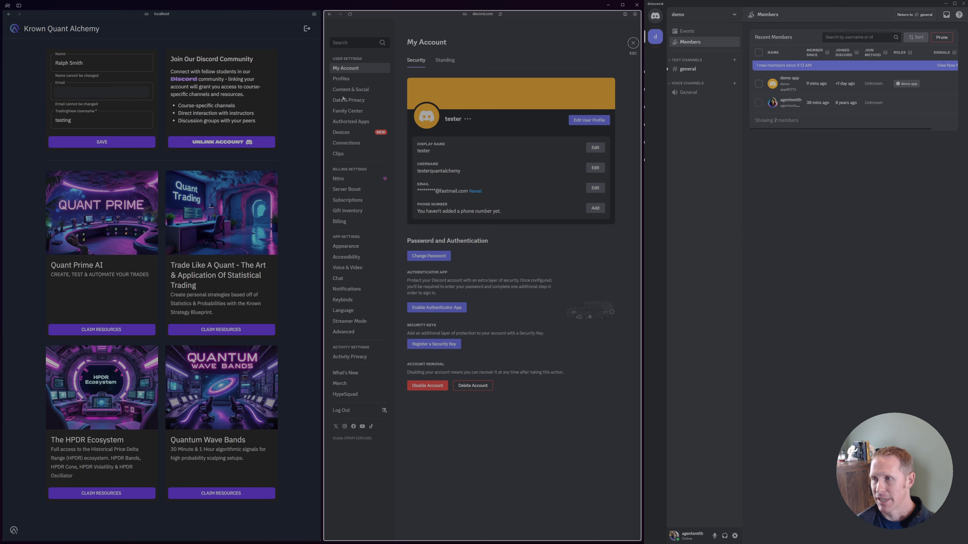
{"action": "left_click", "coordinate": [344, 123]}
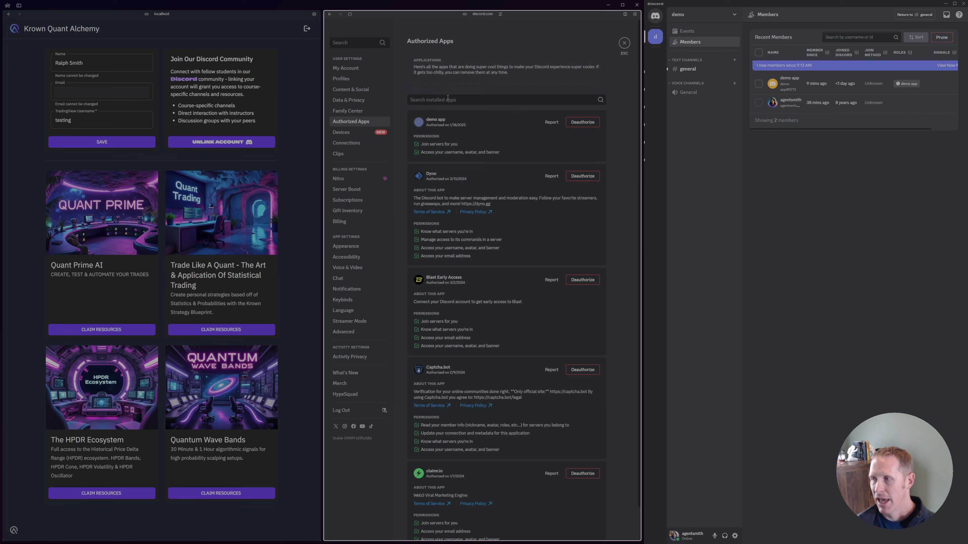
{"action": "scroll", "coordinate": [474, 214], "scroll_direction": "down", "scroll_amount": 1}
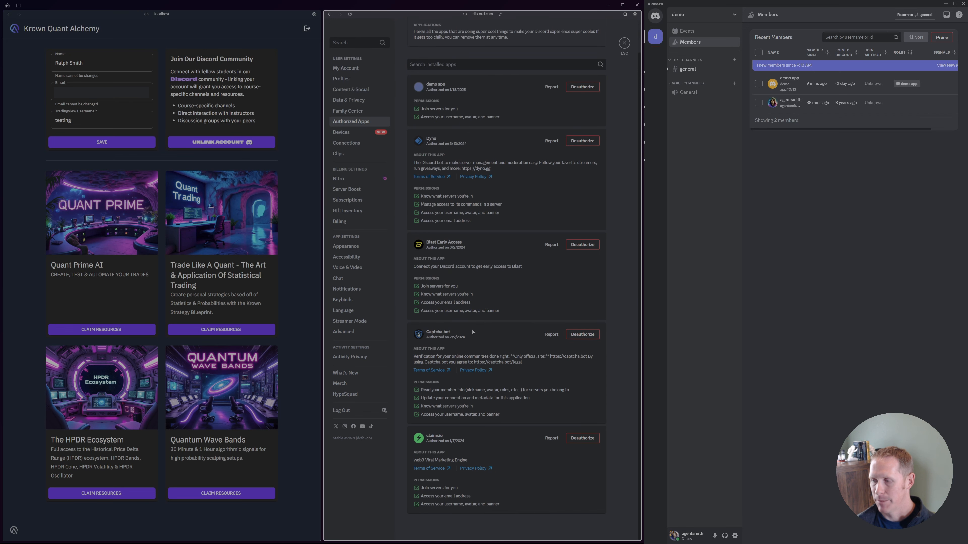
{"action": "scroll", "coordinate": [468, 232], "scroll_direction": "up", "scroll_amount": 1}
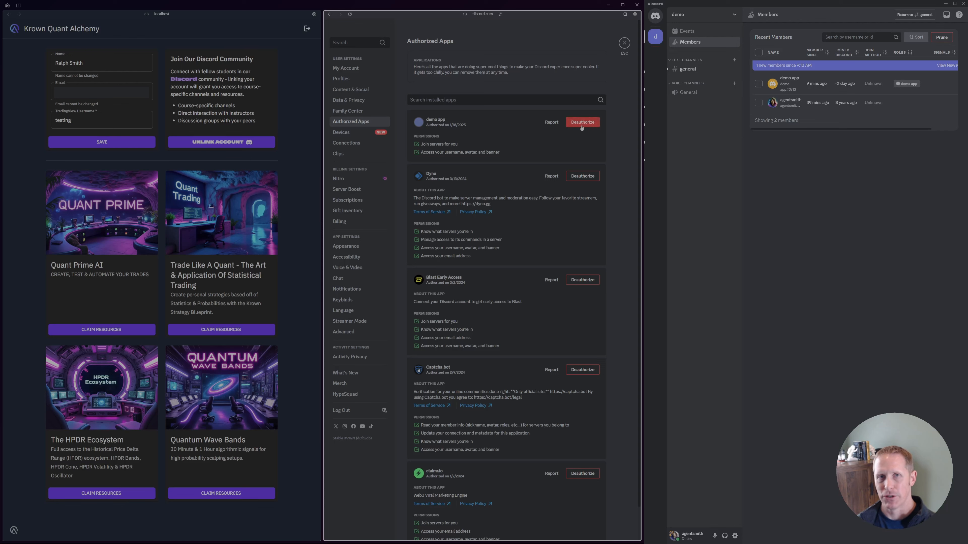
{"action": "left_click", "coordinate": [623, 43]}
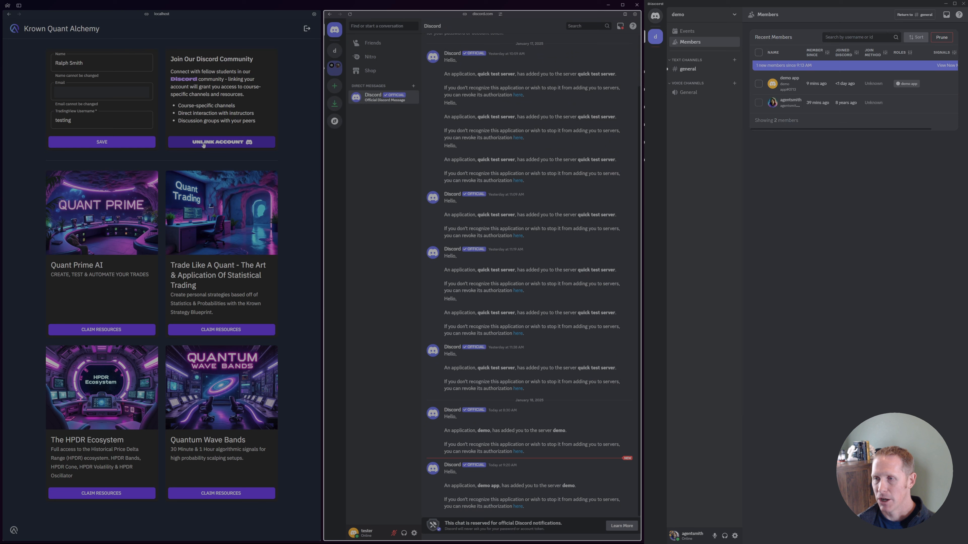
- Switch to the demo server's #general channel showing the linked account's join message
{"action": "left_click", "coordinate": [335, 51]}
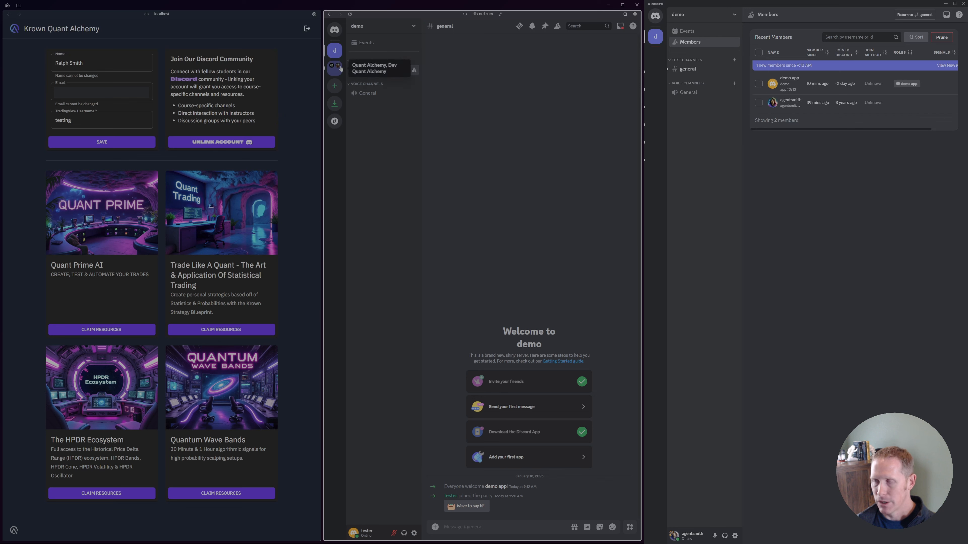
- Confirm the tester holds role a and role b in the member list, then start unlinking
{"action": "right_click", "coordinate": [335, 51]}
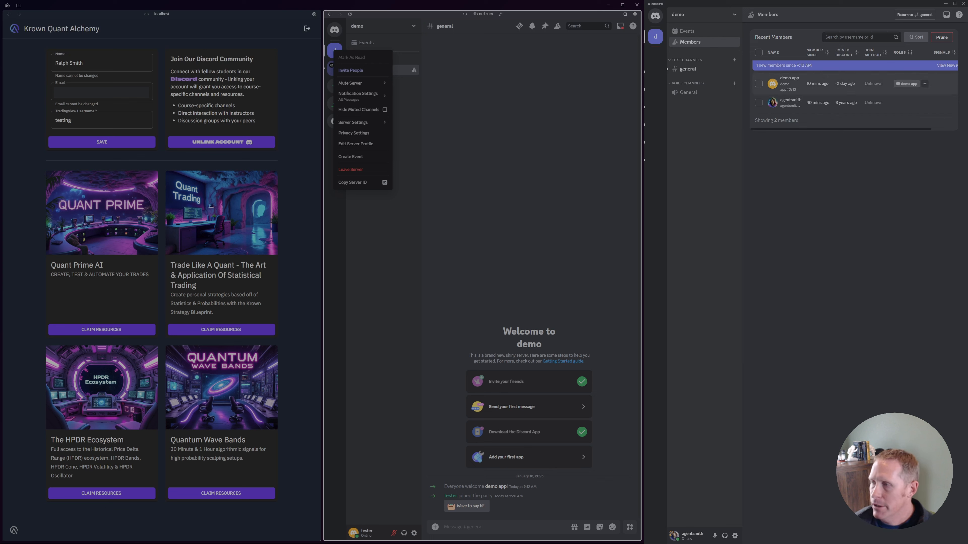
{"action": "left_click", "coordinate": [555, 119]}
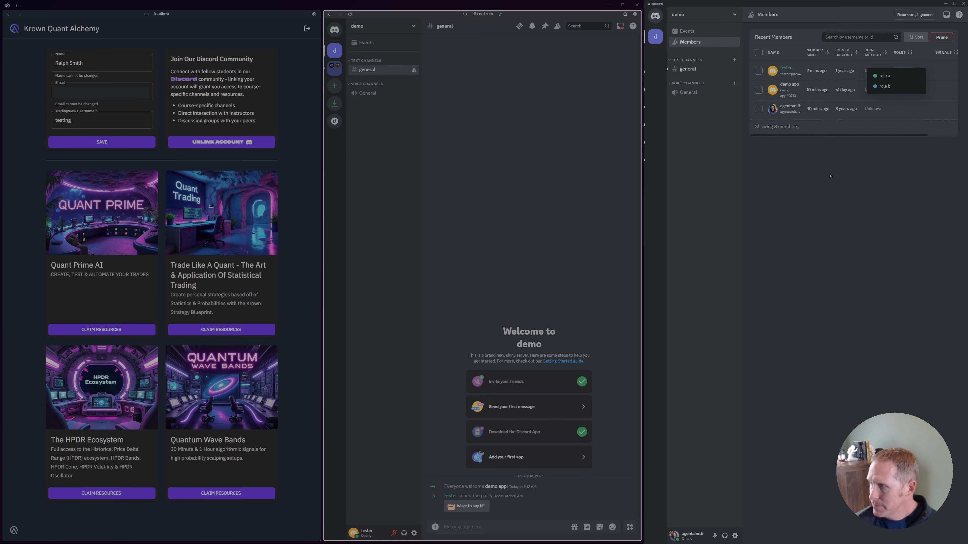
{"action": "left_click", "coordinate": [870, 192]}
{"action": "left_click", "coordinate": [920, 71]}
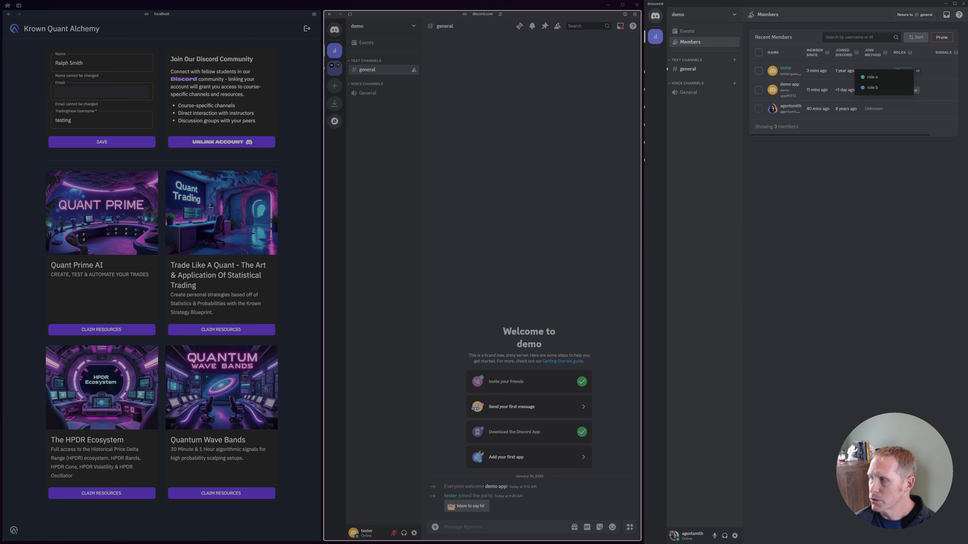
{"action": "left_click", "coordinate": [820, 183]}
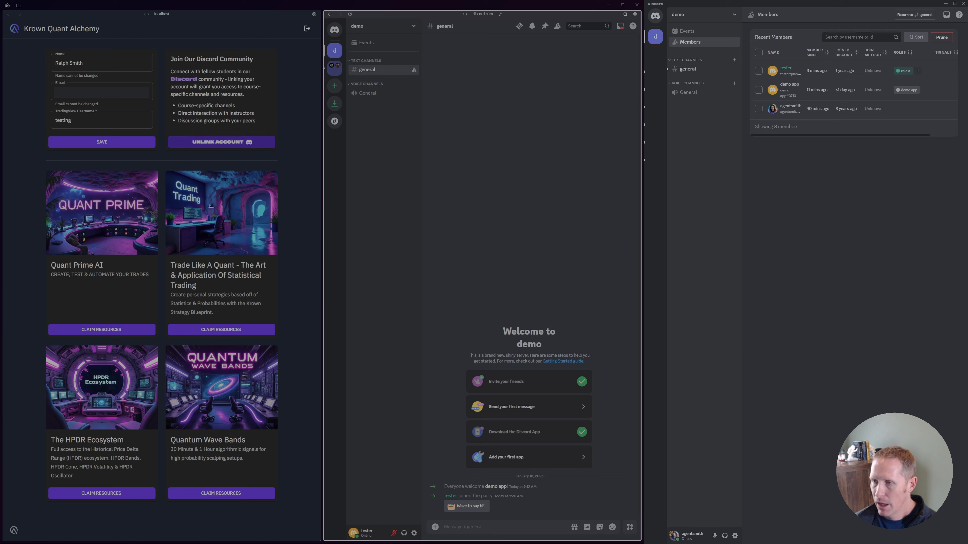
{"action": "left_click", "coordinate": [221, 142]}
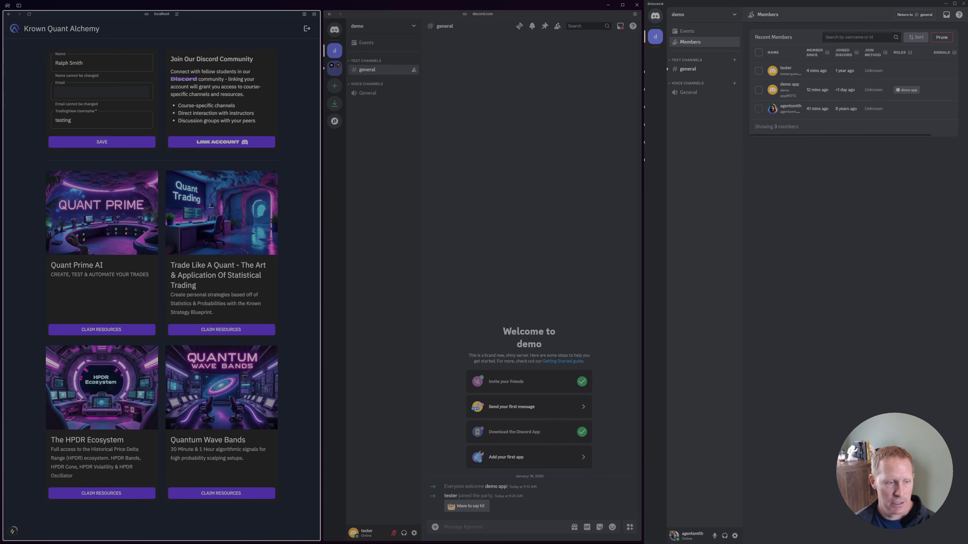
- Bring roleCourseMap.ts back into view once the account is unlinked
{"action": "key", "text": "alt+Tab"}
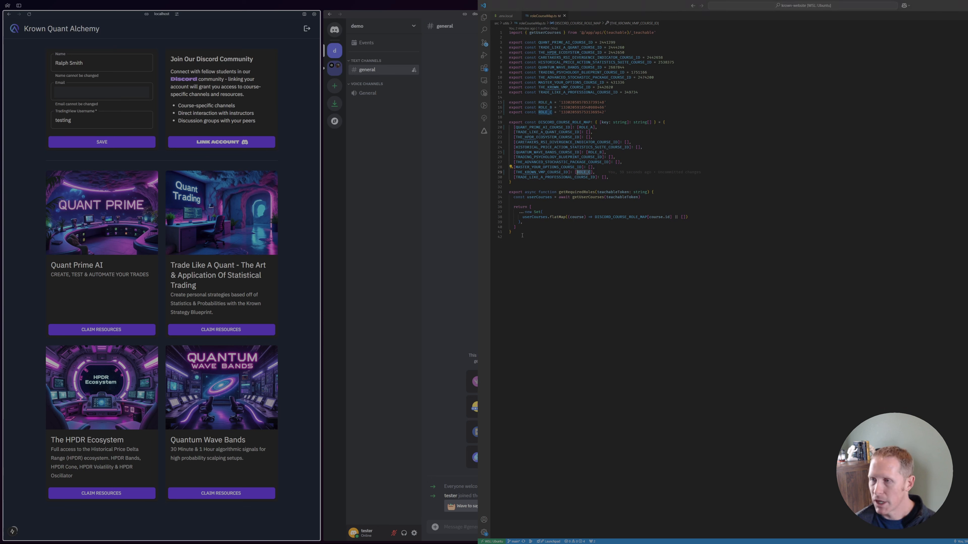
- Move ROLE_C from the Krown VMP course to Quant Prime AI, giving it ROLE_A, ROLE_C
{"action": "left_click", "coordinate": [602, 152]}
{"action": "key", "text": "Down"}
{"action": "key", "text": "Down"}
{"action": "key", "text": "Down"}
{"action": "key", "text": "Down"}
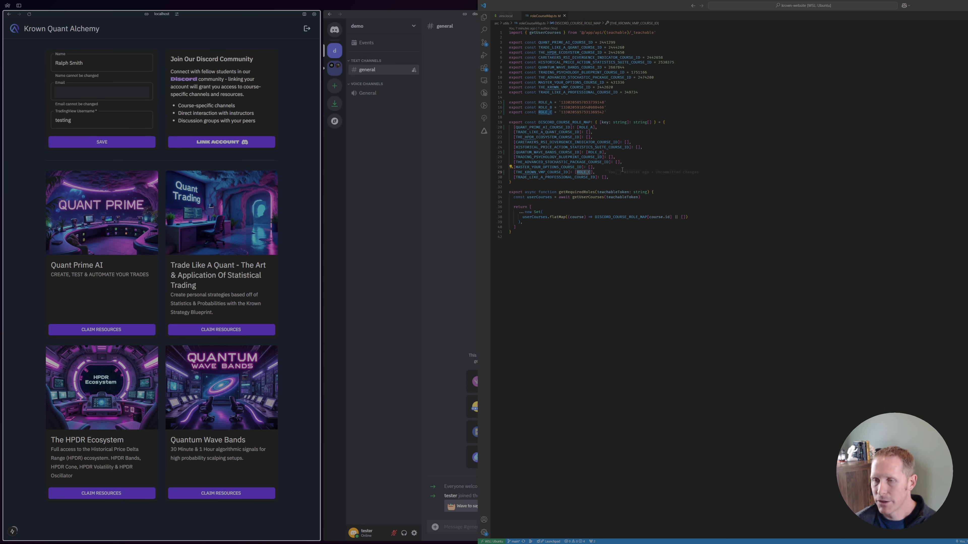
{"action": "key", "text": "BackSpace"}
{"action": "key", "text": "Up"}
{"action": "key", "text": "Up"}
{"action": "key", "text": "Up"}
{"action": "key", "text": "Up"}
{"action": "key", "text": "Up"}
{"action": "key", "text": "Up"}
{"action": "key", "text": "Up"}
{"action": "key", "text": "Up"}
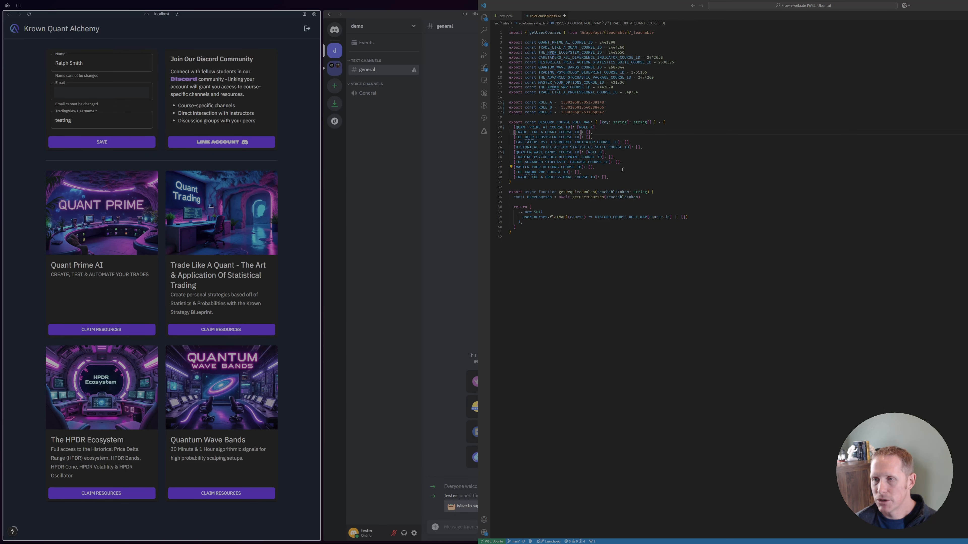
{"action": "key", "text": "Up"}
{"action": "key", "text": "Right"}
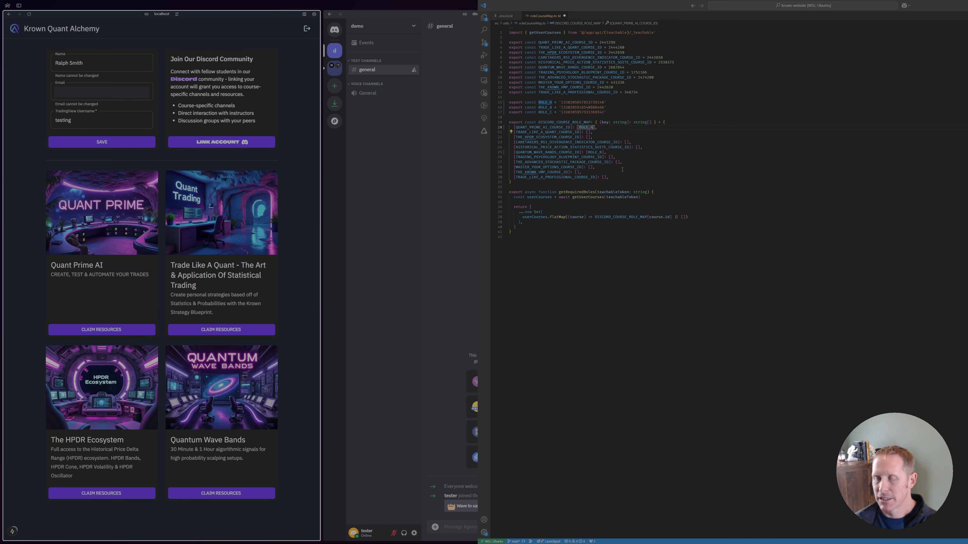
{"action": "type", "text": ", ROLE_C"}
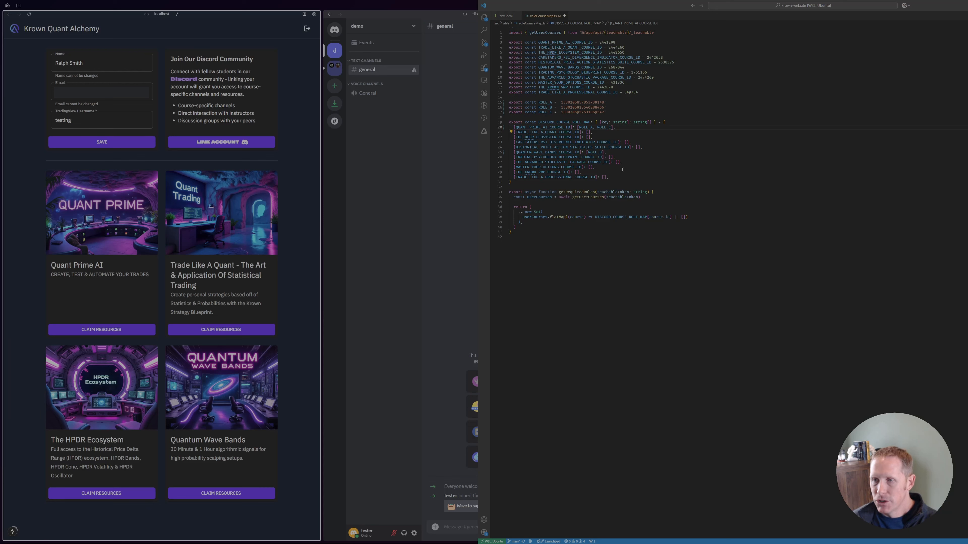
- Remove ROLE_B from the Quantum Wave Bands course and put the editor away
{"action": "key", "text": "Down"}
{"action": "key", "text": "Down"}
{"action": "key", "text": "Down"}
{"action": "key", "text": "Down"}
{"action": "key", "text": "Down"}
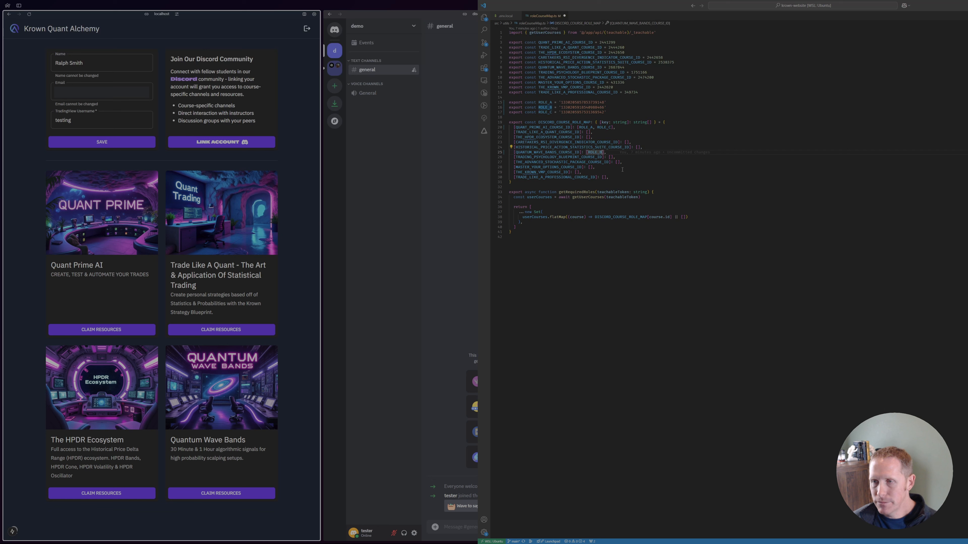
{"action": "key", "text": "ctrl+BackSpace"}
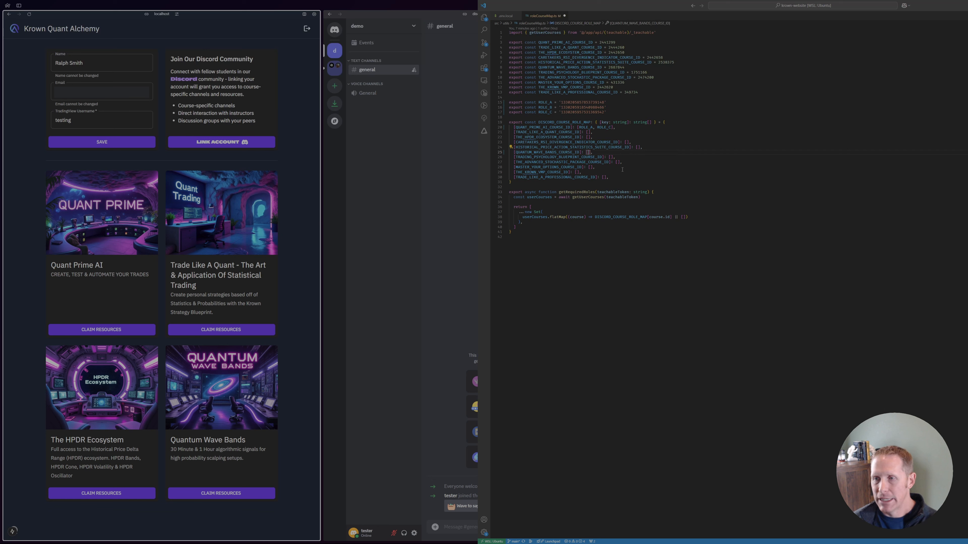
{"action": "key", "text": "Up"}
{"action": "key", "text": "Up"}
{"action": "key", "text": "Up"}
{"action": "key", "text": "Up"}
{"action": "key", "text": "Up"}
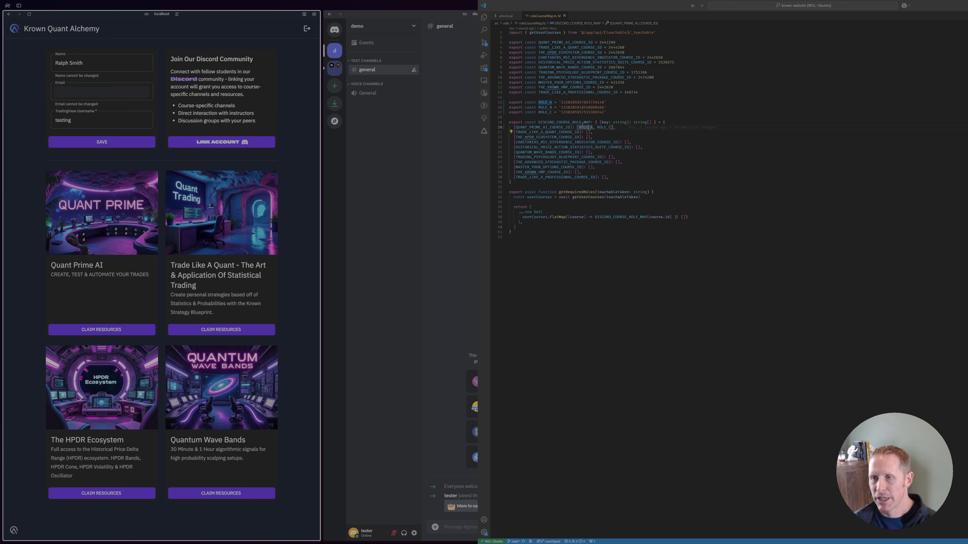
{"action": "left_click", "coordinate": [610, 127]}
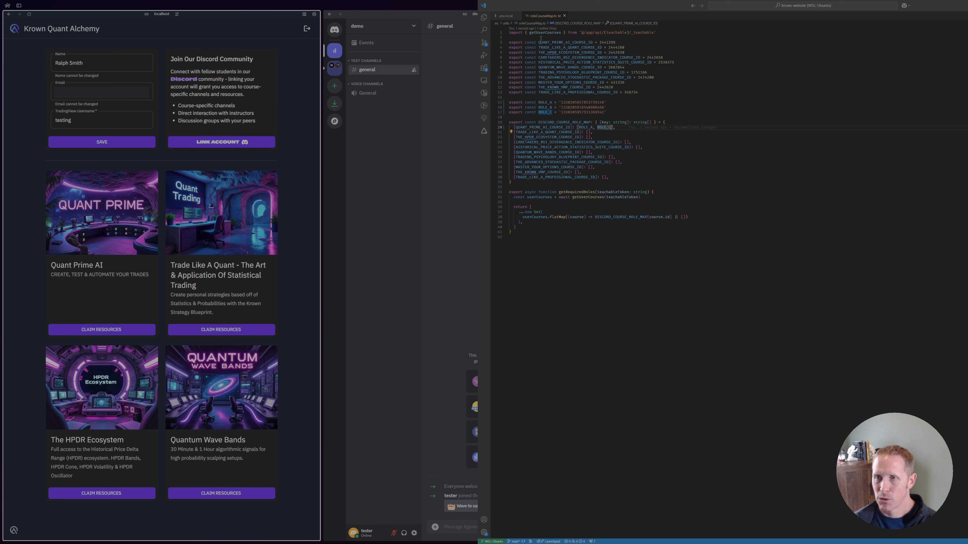
{"action": "key", "text": "alt"}
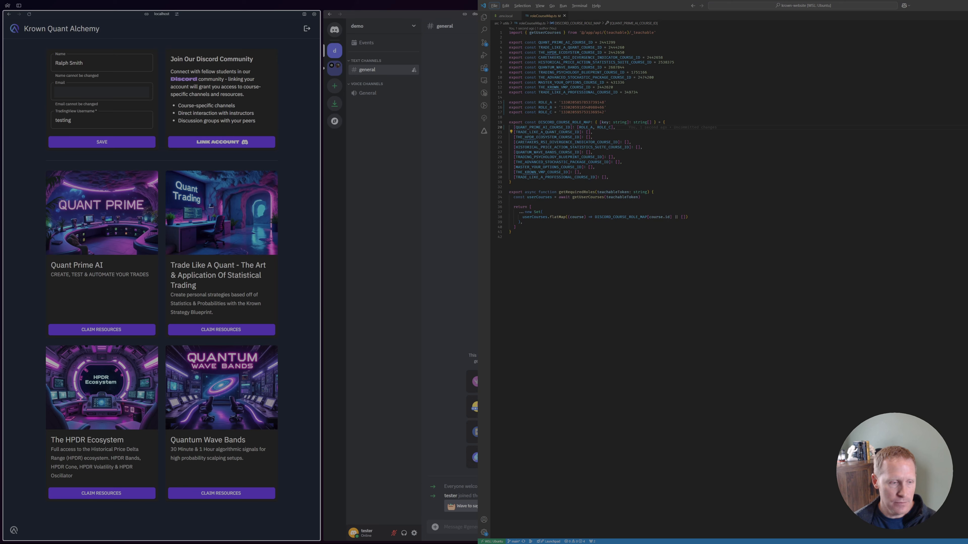
{"action": "key", "text": "alt+Tab"}
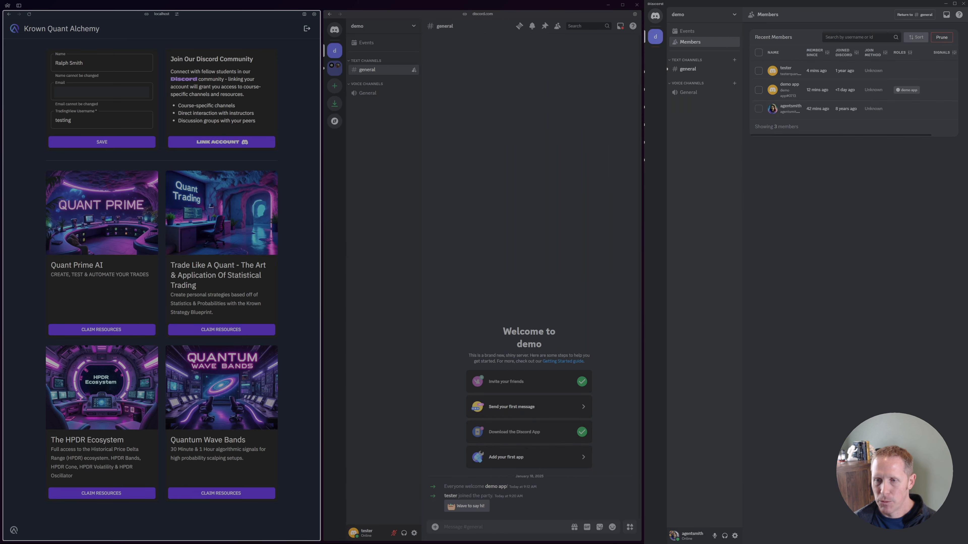
- Relink the account by authorizing demo app again and check it now holds role a and role c
{"action": "left_click", "coordinate": [224, 142]}
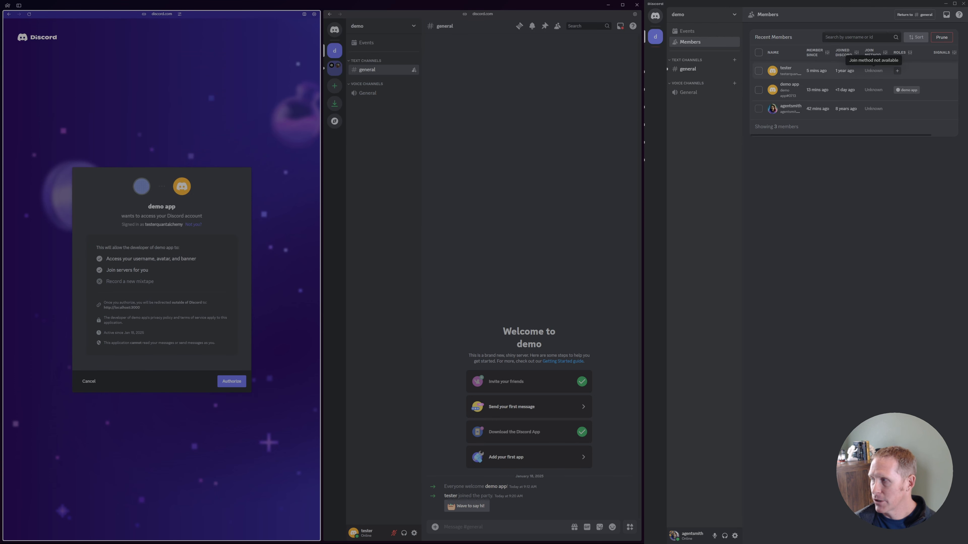
{"action": "left_click", "coordinate": [229, 385]}
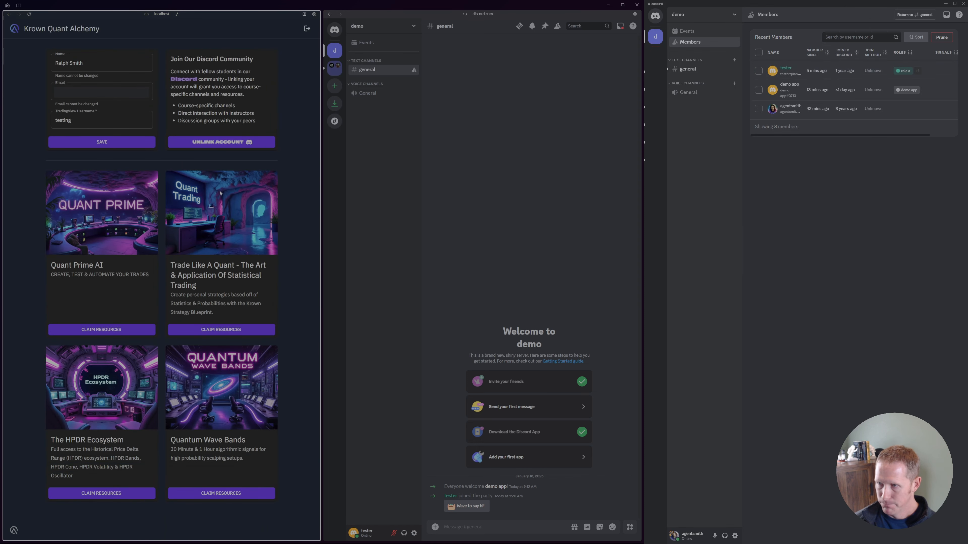
{"action": "mouse_move", "coordinate": [918, 71]}
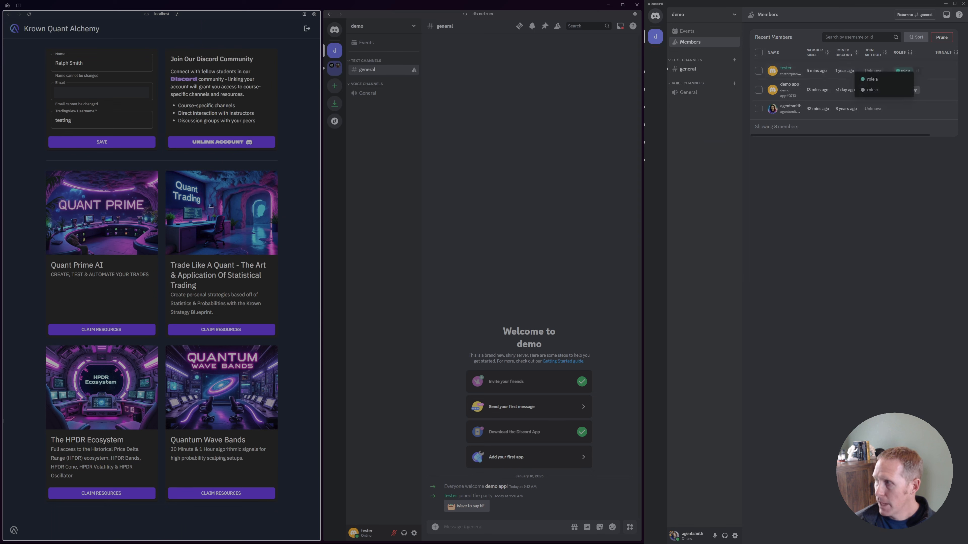